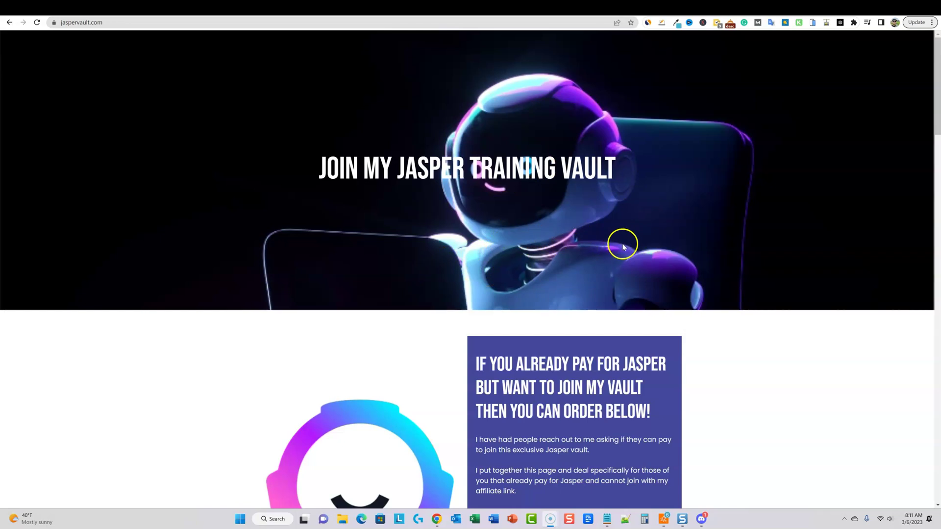
Scroll and click through the current web page to review it
scroll(668, 241, "down", 1)
scroll(671, 248, "up", 1)
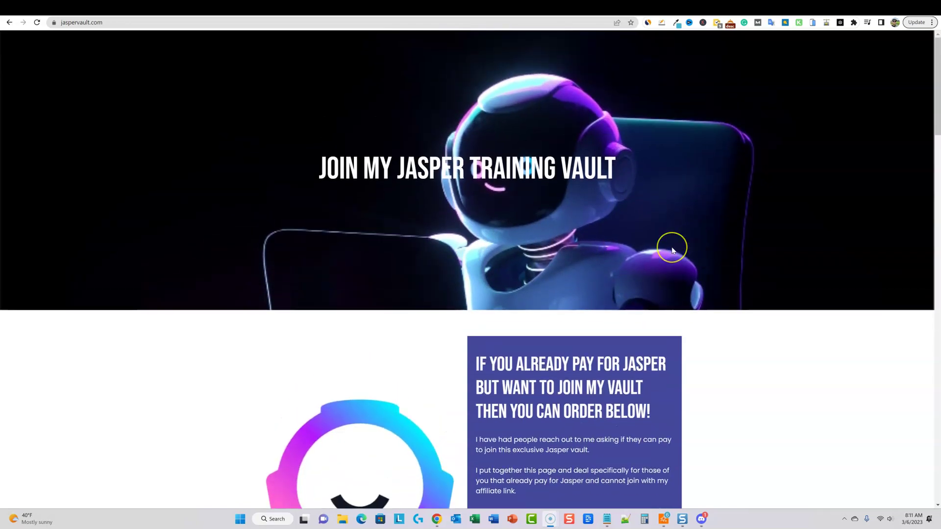
left_click(692, 282)
left_click(519, 215)
scroll(731, 376, "down", 1)
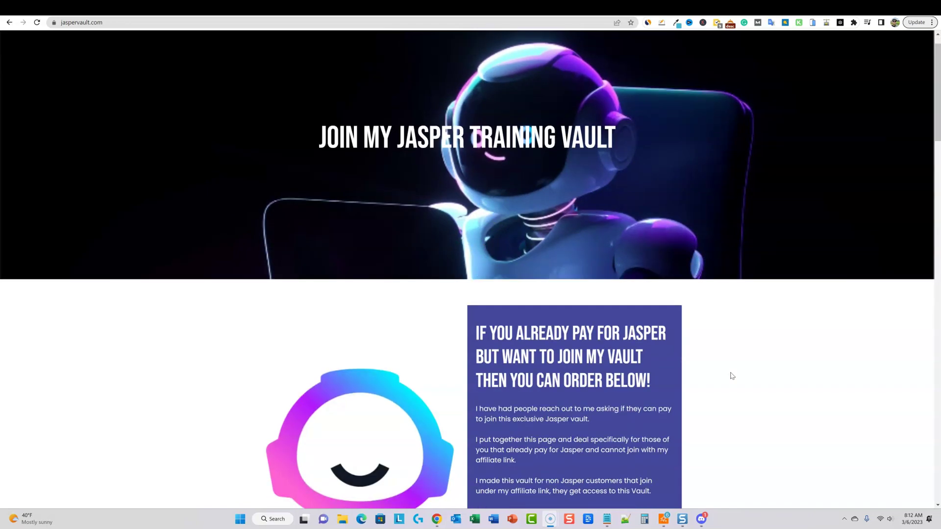
scroll(731, 376, "up", 1)
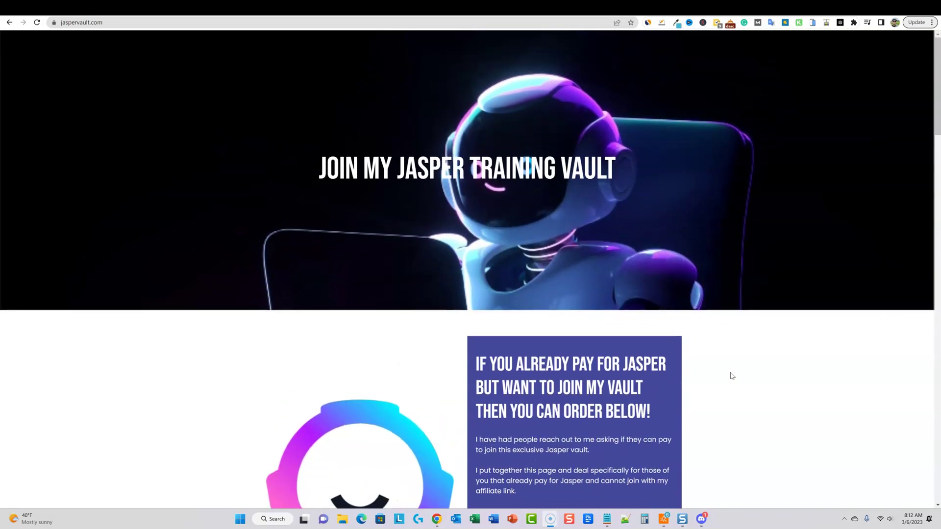
left_click(730, 380)
left_click(758, 359)
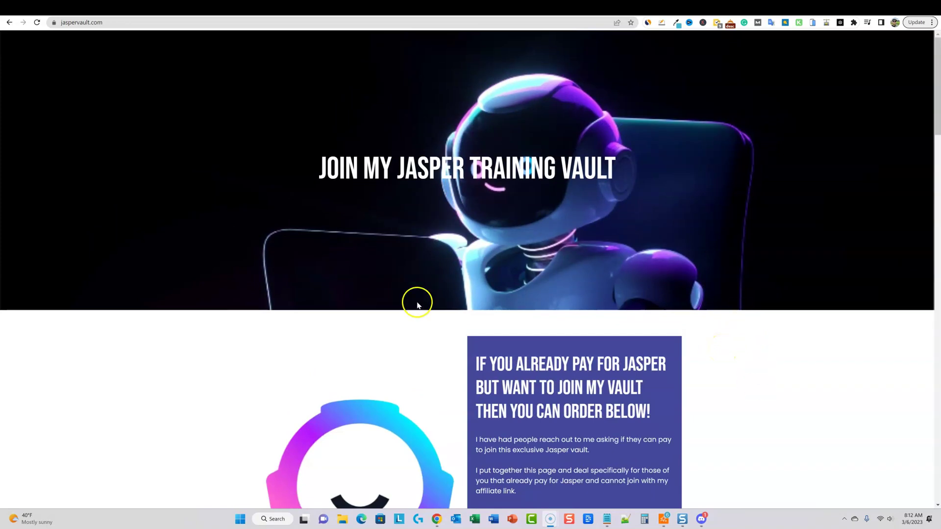
scroll(659, 345, "down", 2)
scroll(686, 333, "down", 1)
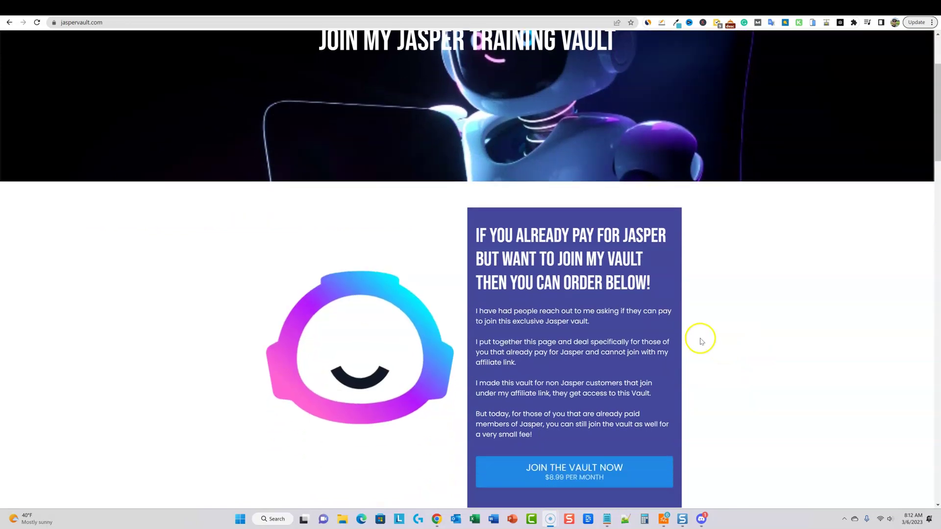
scroll(699, 338, "up", 3)
scroll(715, 323, "down", 6)
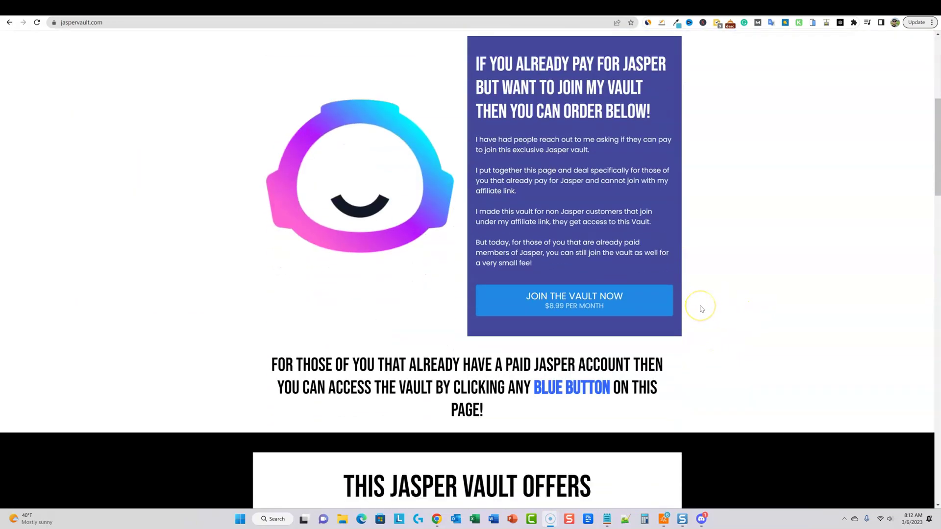
scroll(700, 310, "up", 1)
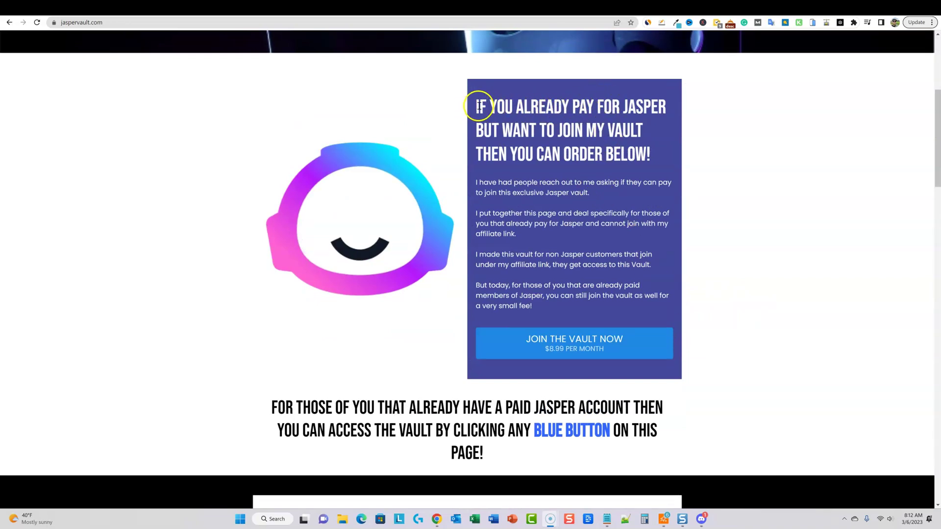
Select the offer heading and first paragraph line, then read further down the page
left_click_drag(477, 106, 670, 184)
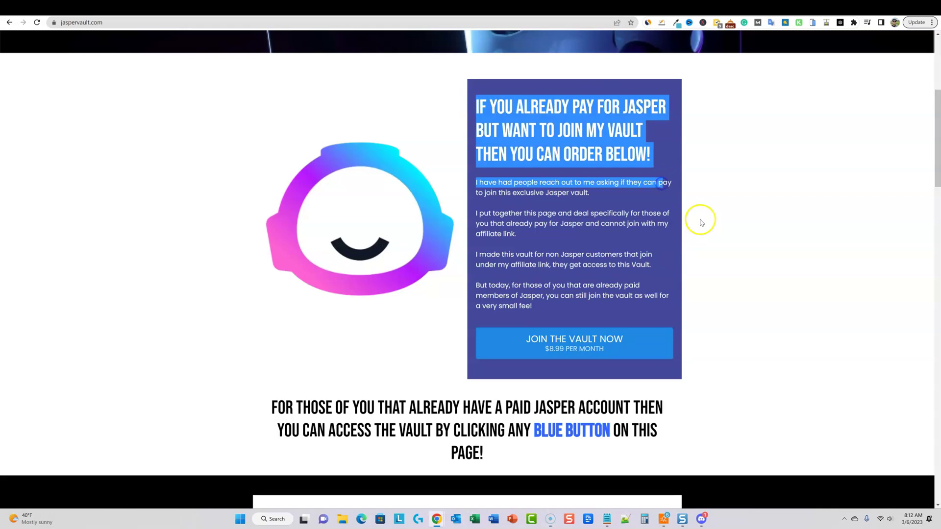
left_click(699, 219)
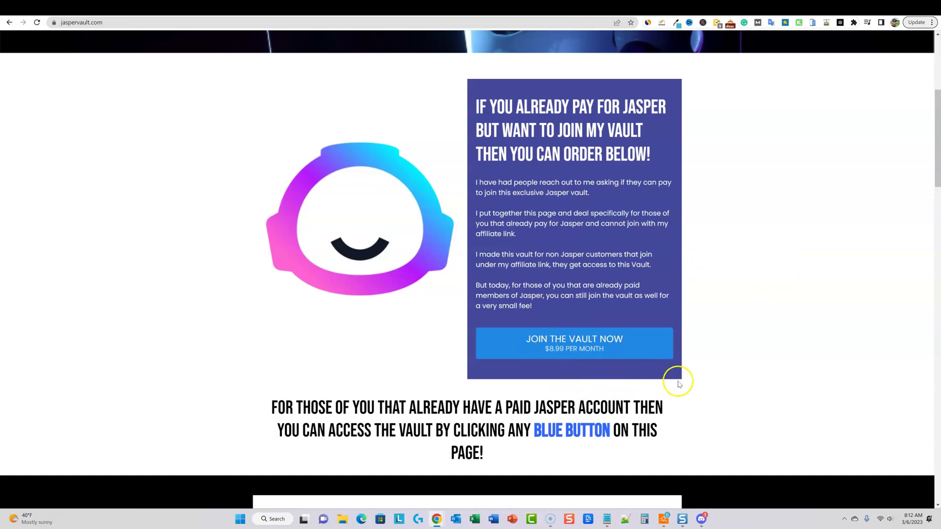
scroll(693, 374, "down", 5)
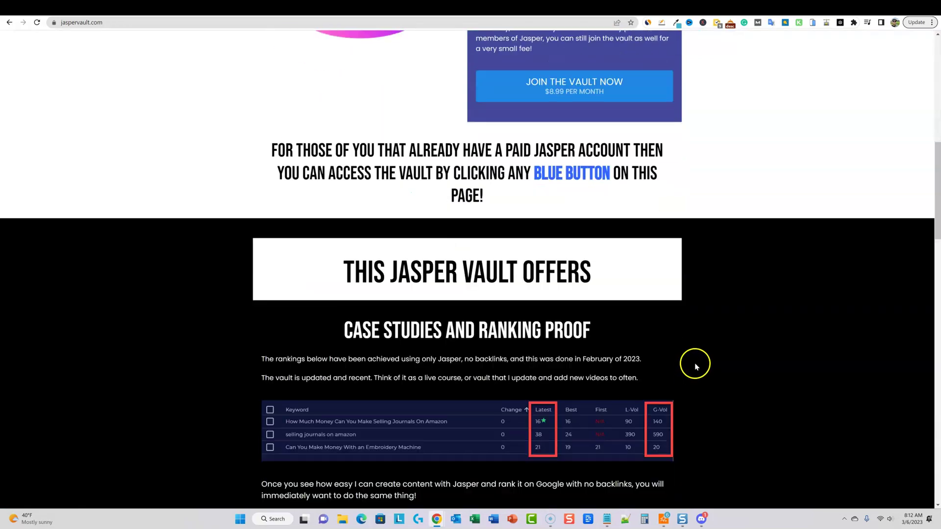
scroll(699, 347, "up", 5)
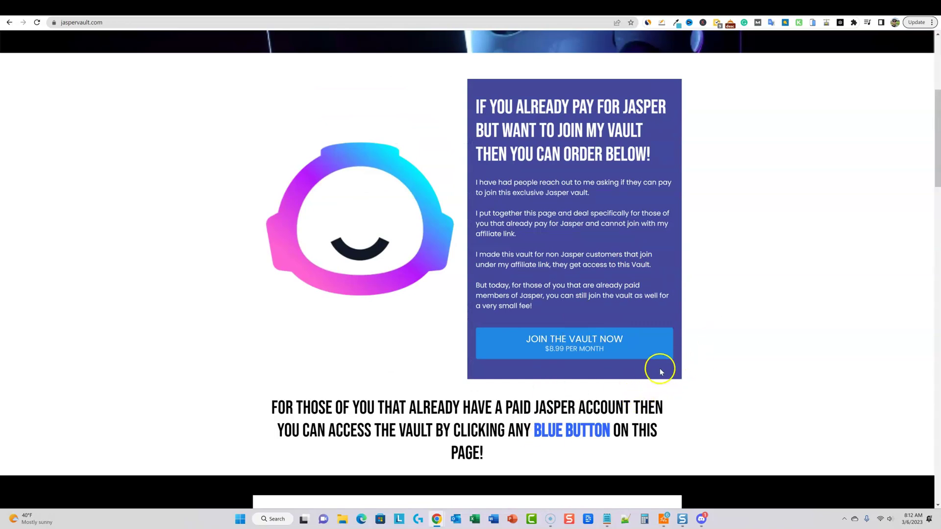
scroll(681, 370, "down", 15)
scroll(685, 366, "down", 10)
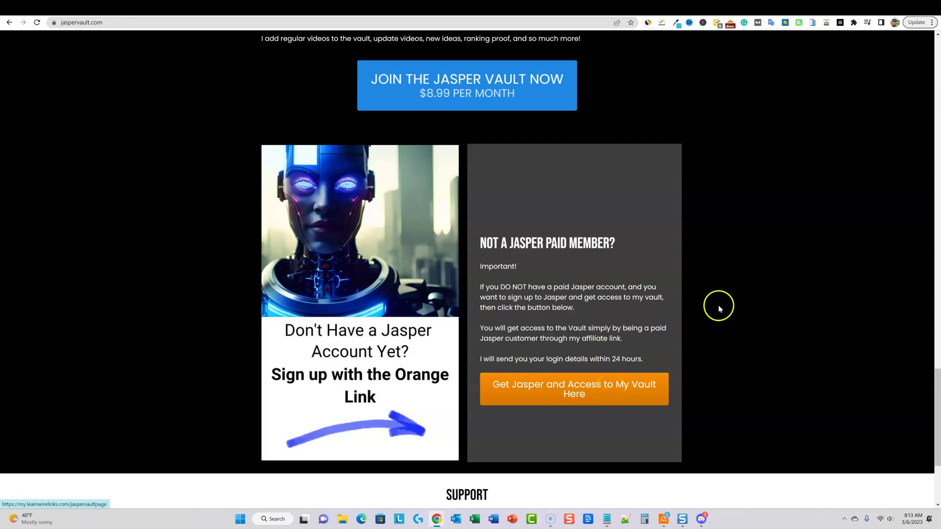
scroll(688, 323, "down", 2)
scroll(681, 333, "up", 4)
scroll(683, 300, "up", 20)
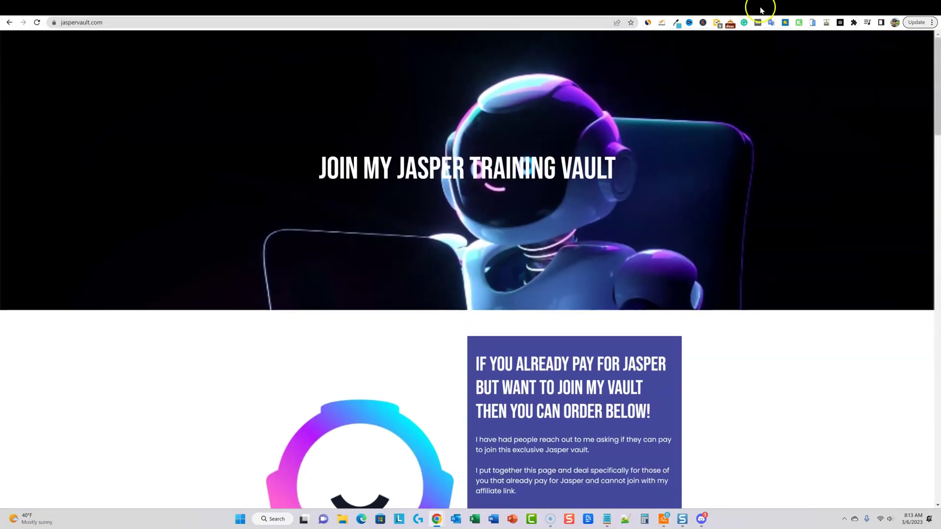
Open the Jasper Vault members area from the toolbar extension and browse its nine-lesson course grid
left_click(771, 22)
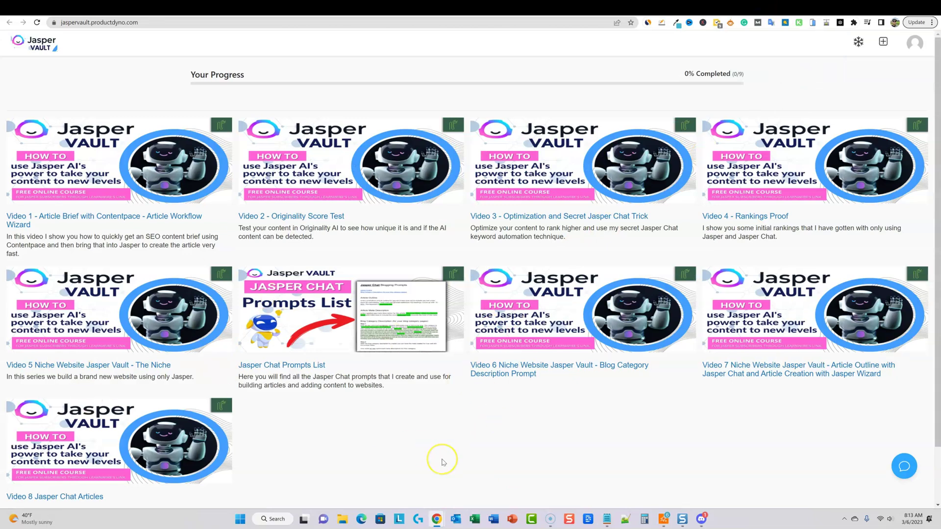
scroll(442, 461, "down", 2)
scroll(442, 460, "up", 2)
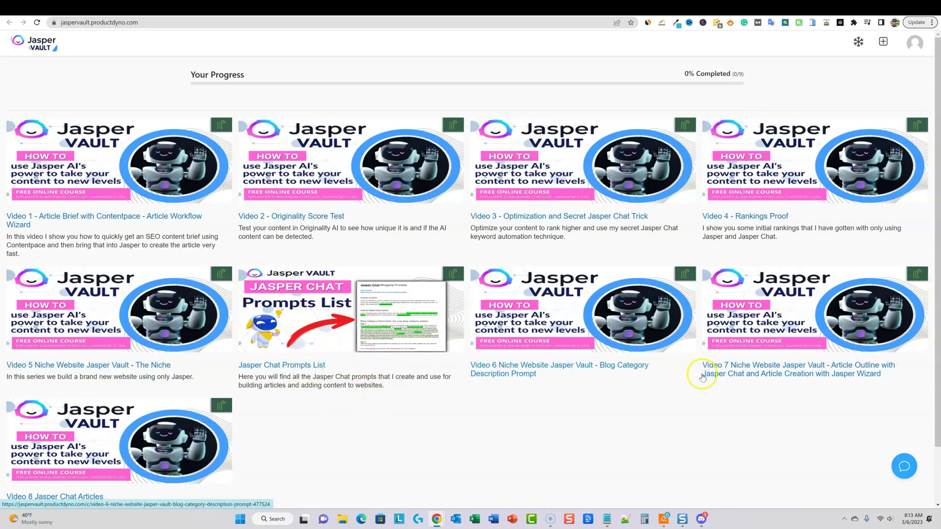
scroll(490, 425, "down", 3)
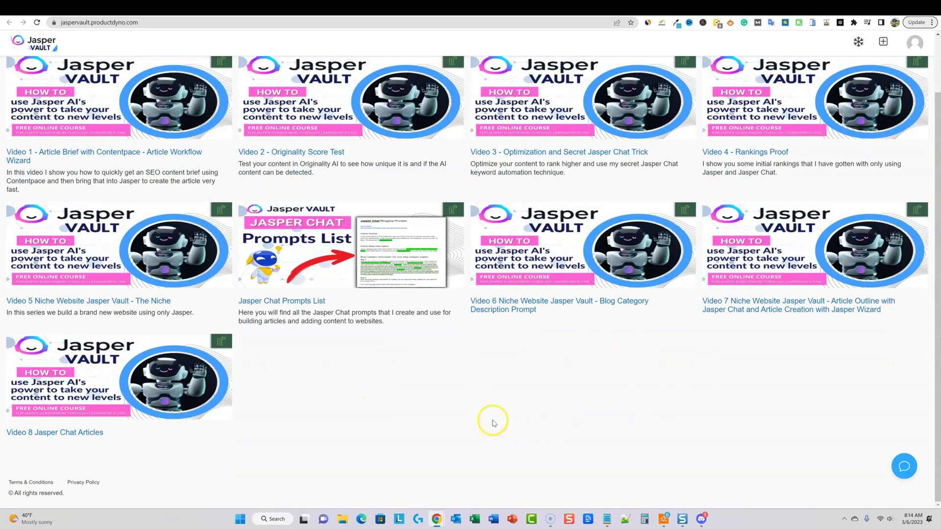
scroll(641, 395, "up", 3)
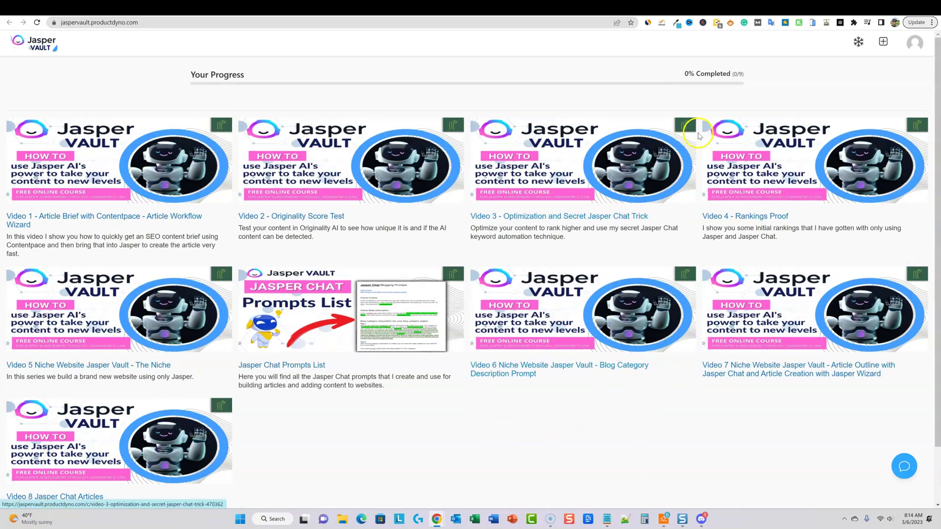
In Jasper, check the saved documents, then start a new document from the Templates Documents card
left_click(794, 9)
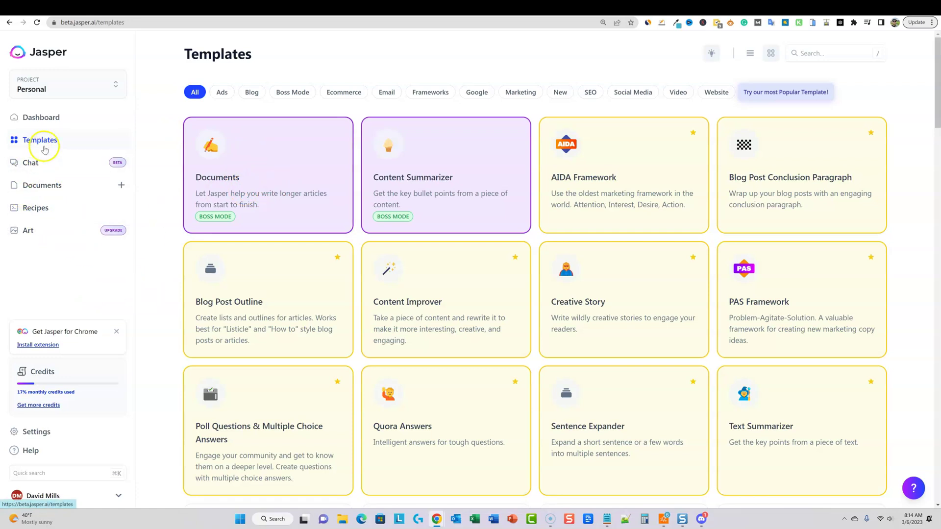
left_click(42, 185)
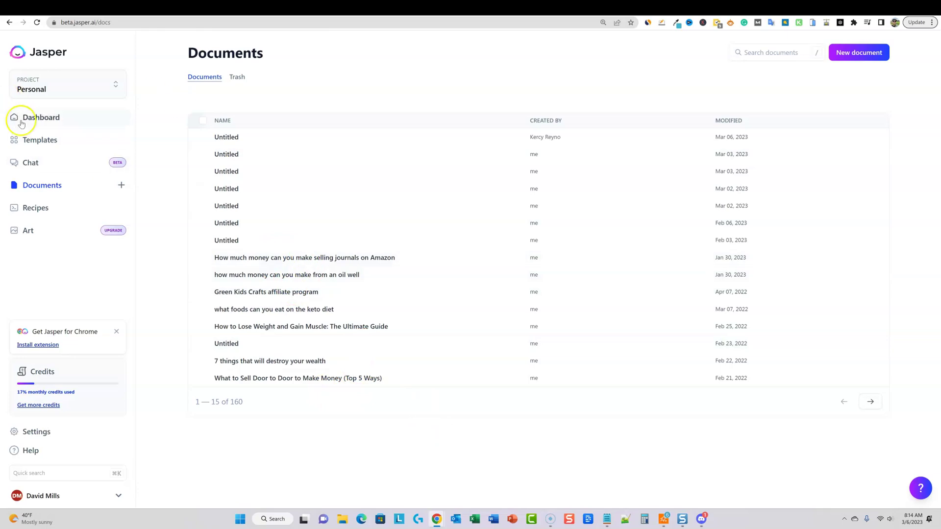
left_click(46, 141)
left_click(293, 189)
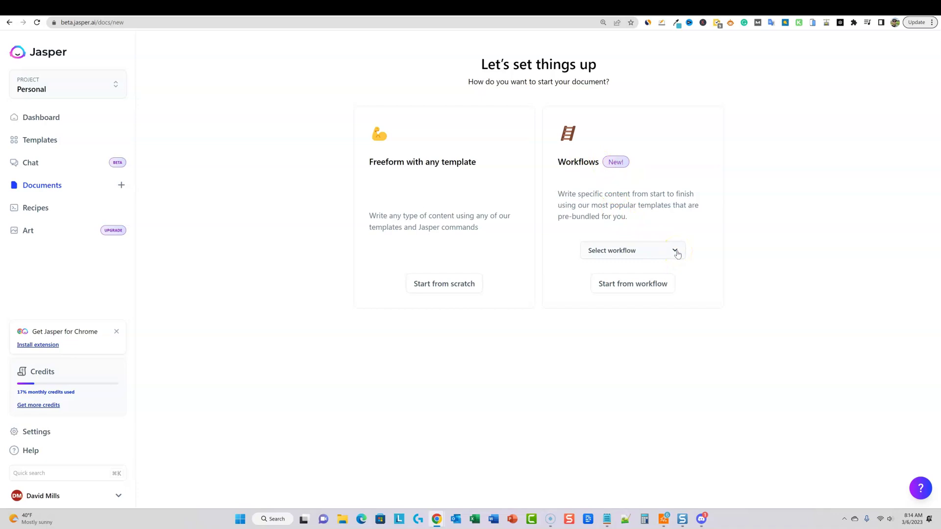
Choose Blog Post from the Select workflow list and start the document from it
left_click(678, 256)
left_click(676, 251)
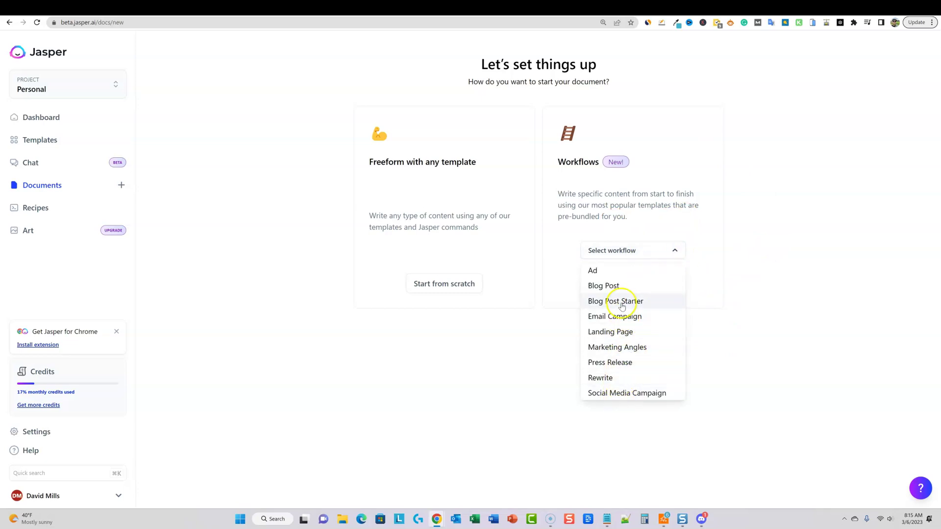
left_click(608, 285)
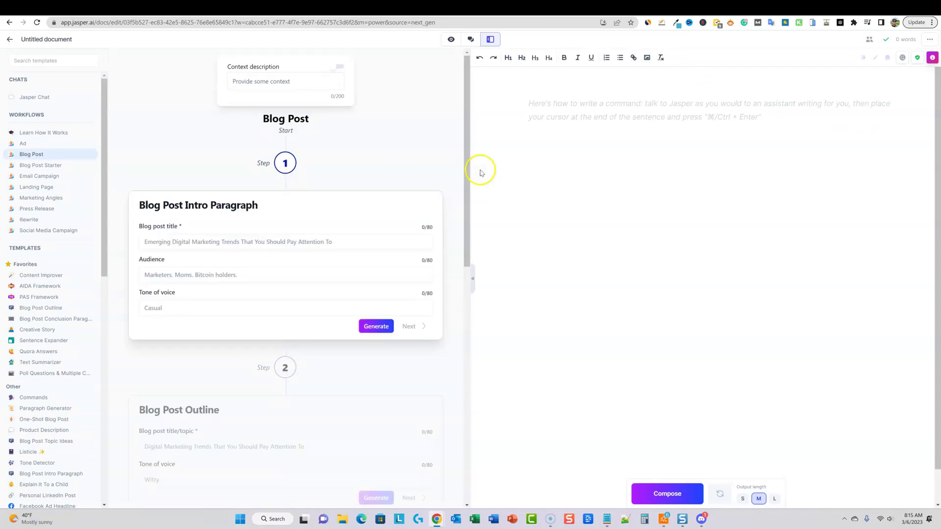
Paste the topic as context and title, capitalising the title to 'How to Make Money with Audible'
left_click(283, 82)
type("how to make money with audible")
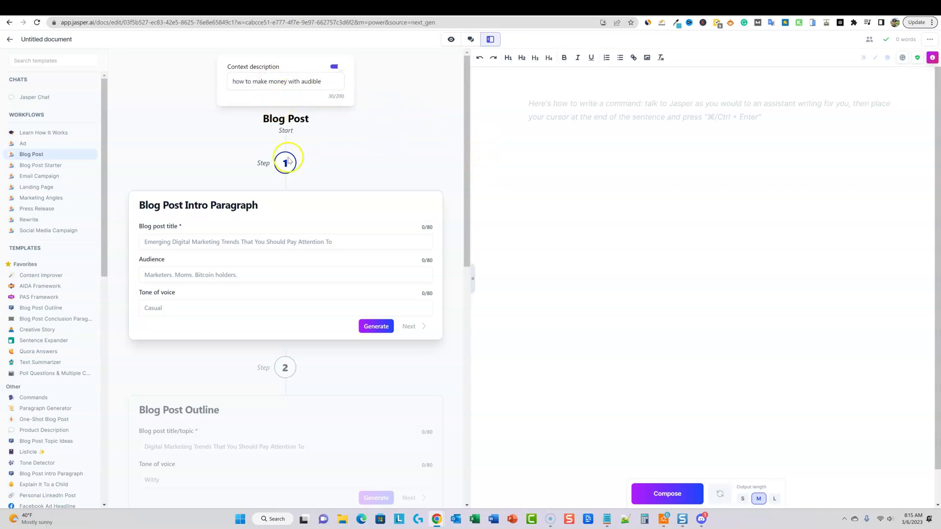
left_click(195, 242)
type("how to make money with audible")
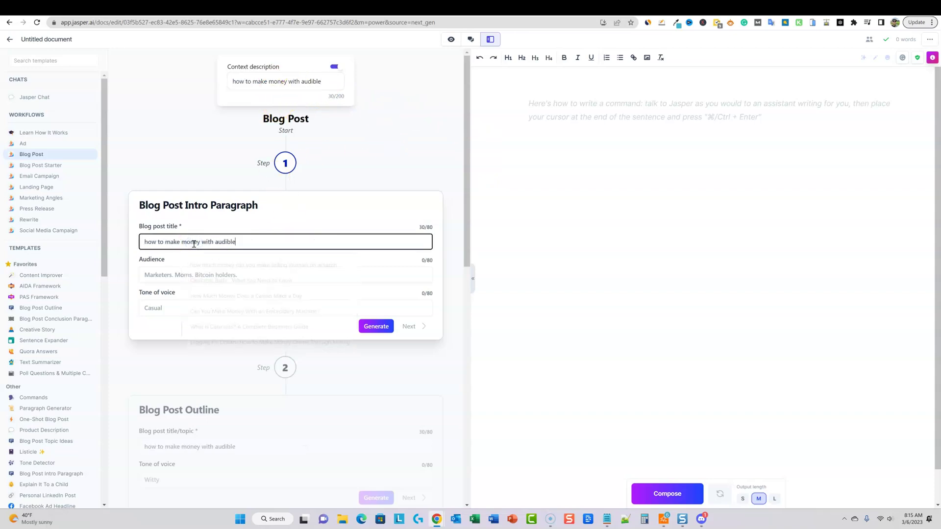
left_click(148, 242)
key("BackSpace")
type("H")
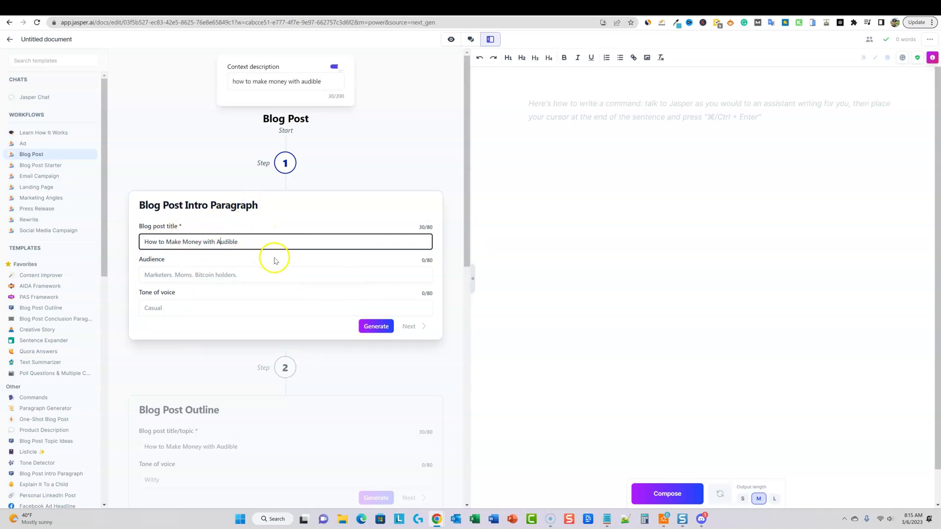
left_click_drag(256, 244, 127, 240)
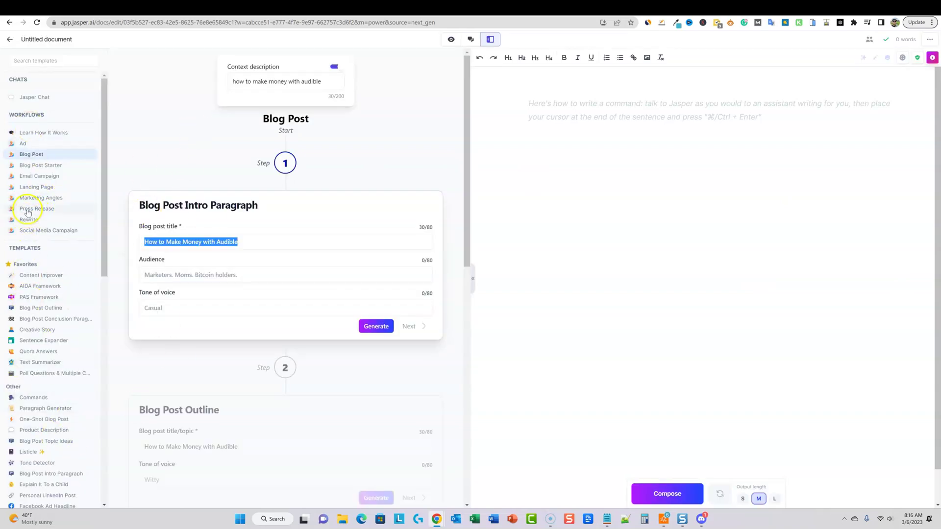
Clear Jasper Chat and draft the SEO outline prompt for 'How to Make Money with Audible' with Google data on
left_click(34, 96)
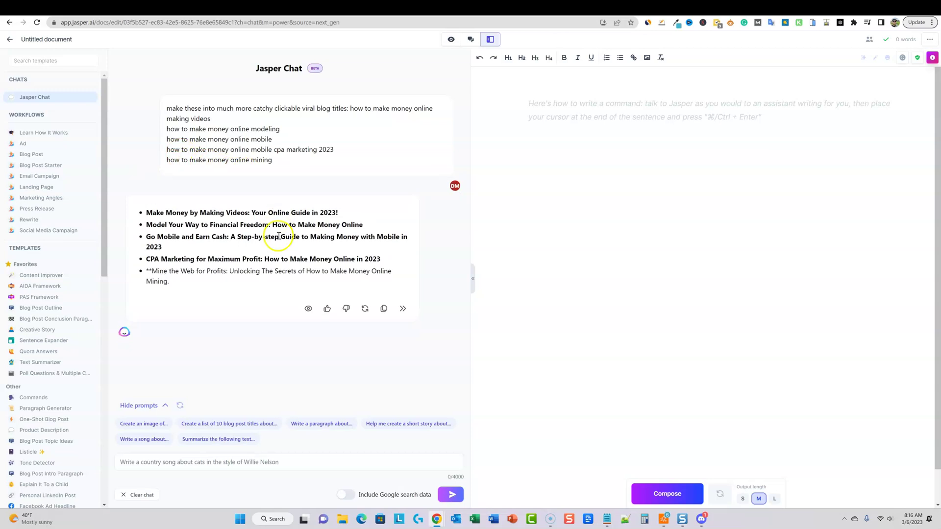
left_click(137, 494)
left_click(213, 463)
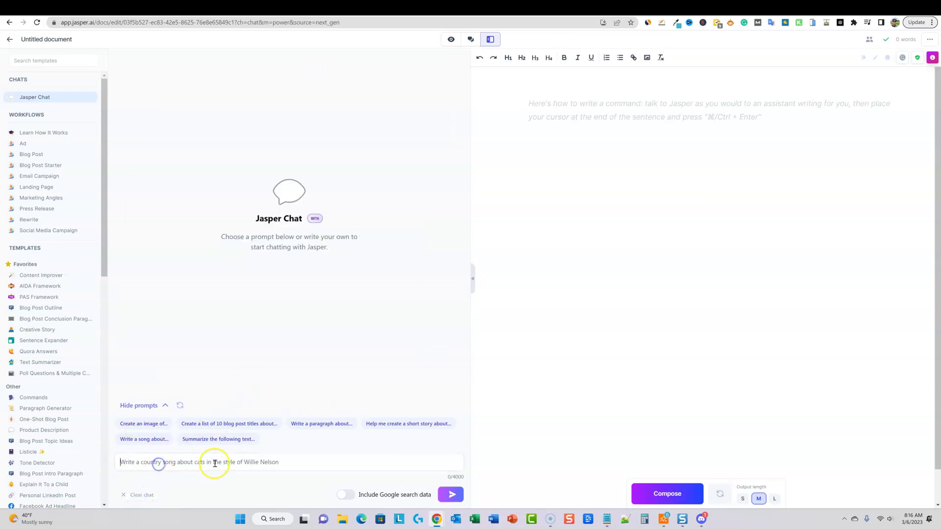
type("give me a perfect seo optimized article outline with the most popular and most relevant H2 subheadings that are current. The article title is")
left_click(360, 468)
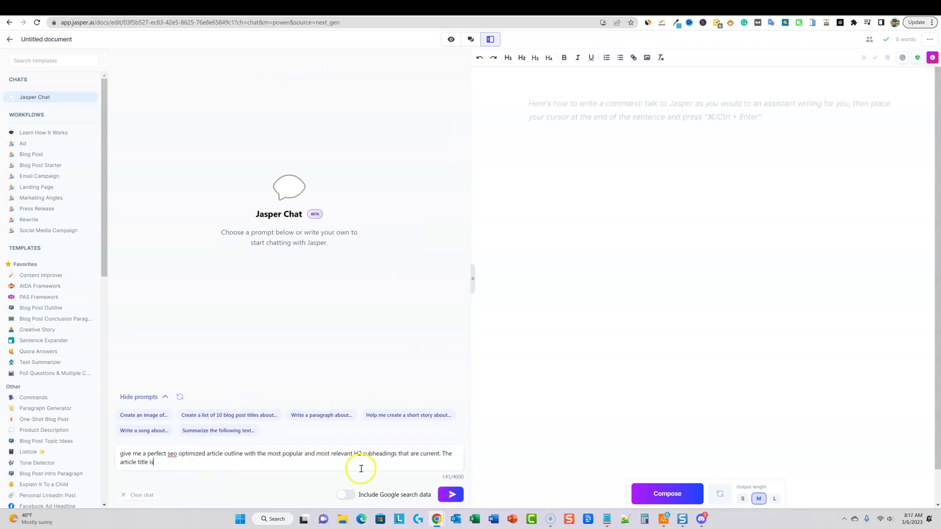
type(": How to Make Money with Audible")
left_click(344, 498)
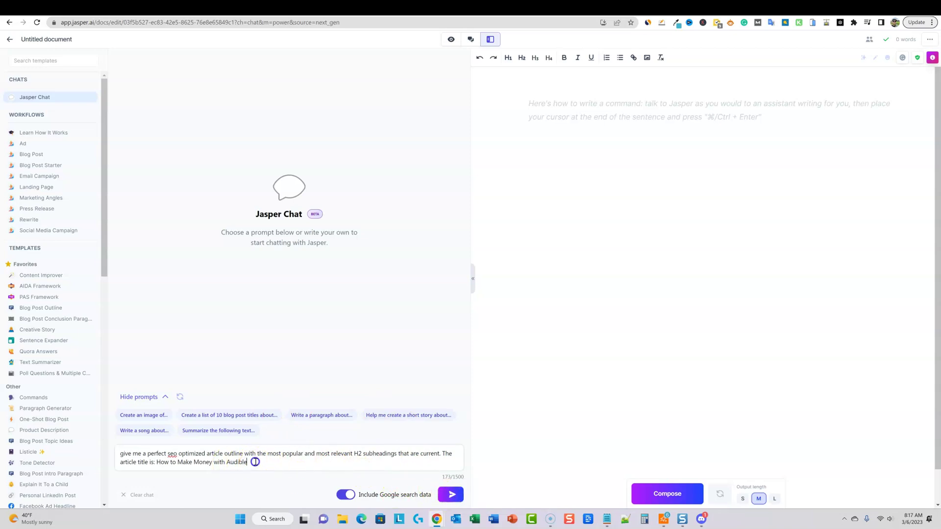
left_click_drag(249, 462, 120, 454)
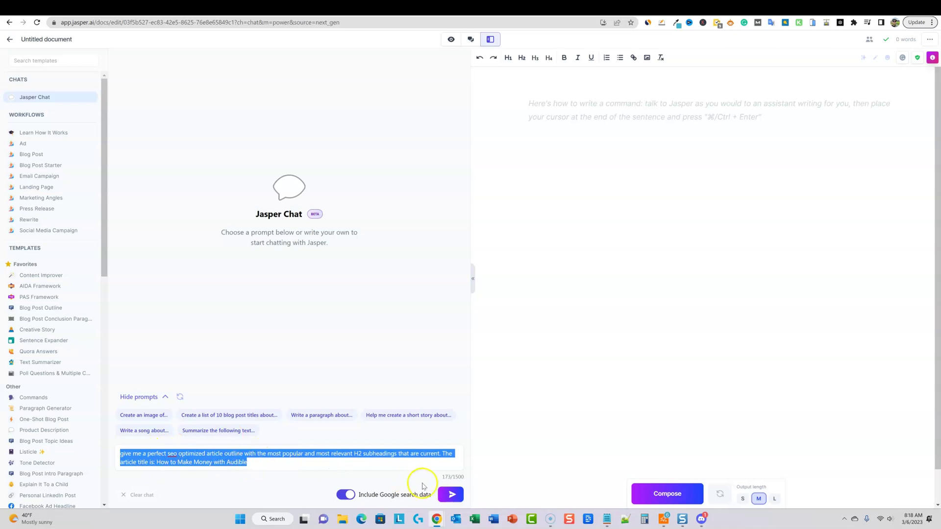
Send the outline request and read Jasper's four-section Audible reply with sources
left_click(451, 494)
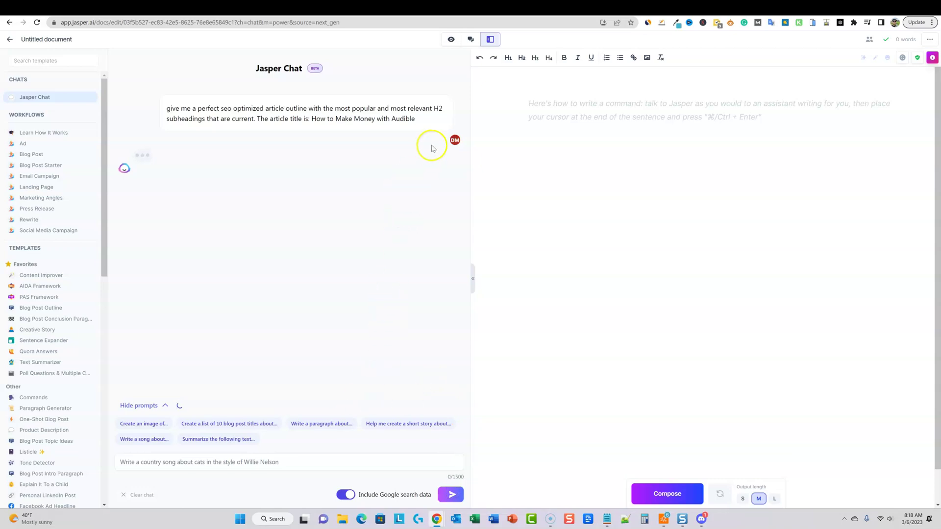
mouse_move(425, 135)
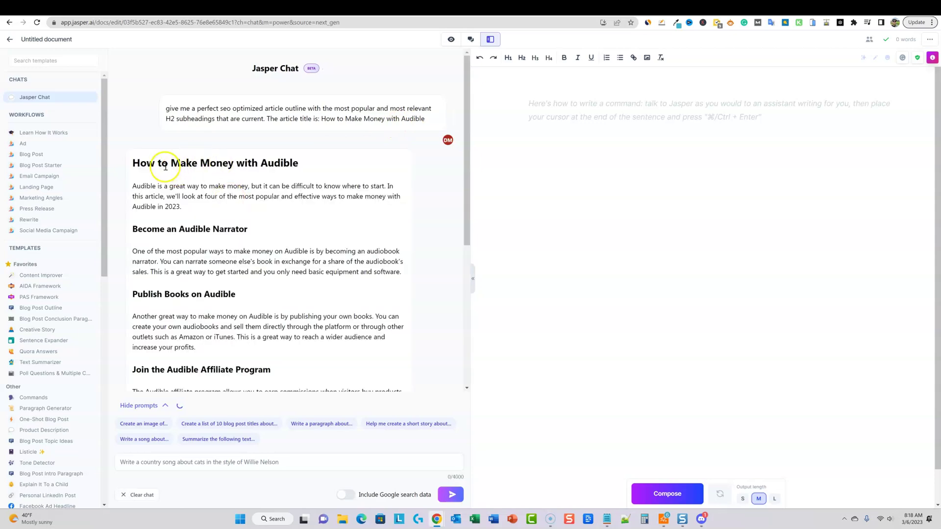
scroll(178, 210, "down", 3)
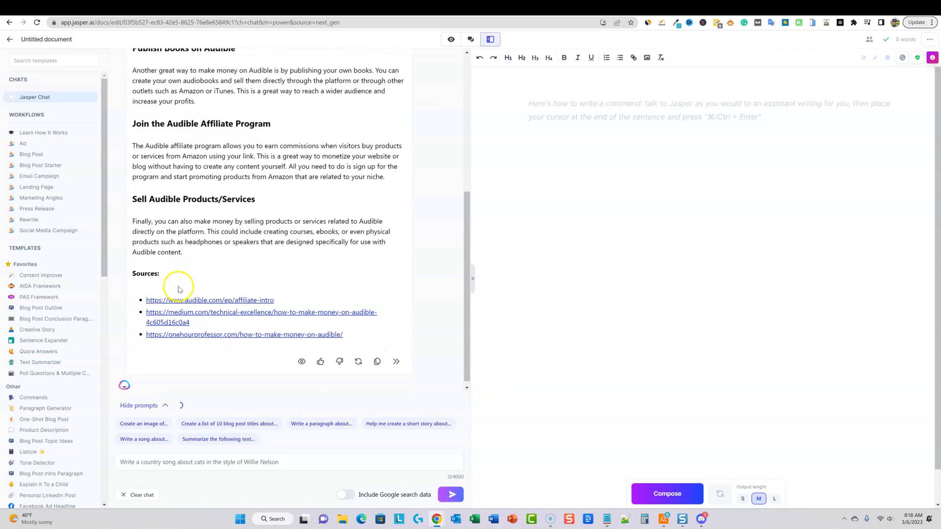
Draft a follow-up asking for 12 H2 subheadings without content, with Google search data on
left_click(179, 461)
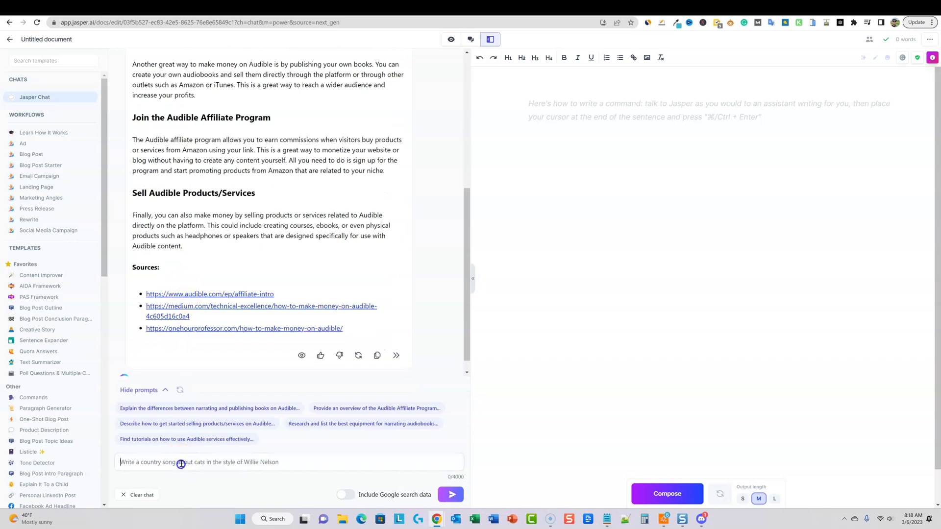
type("ry again")
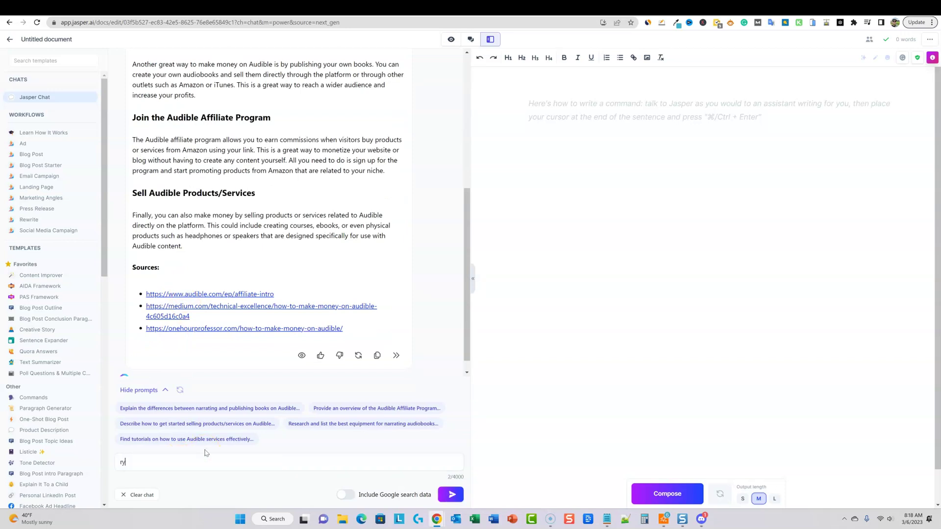
key("BackSpace")
key("BackSpace")
key("BackSpace")
key("BackSpace")
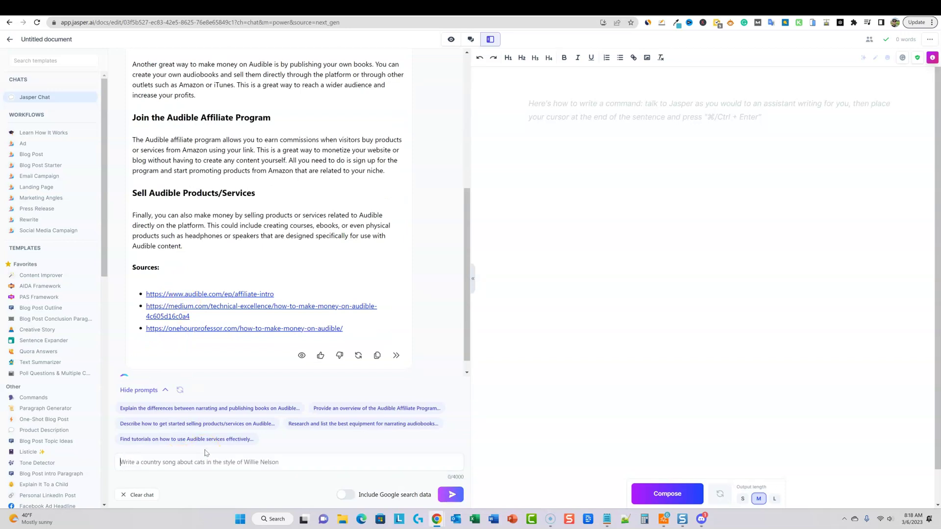
type("try again")
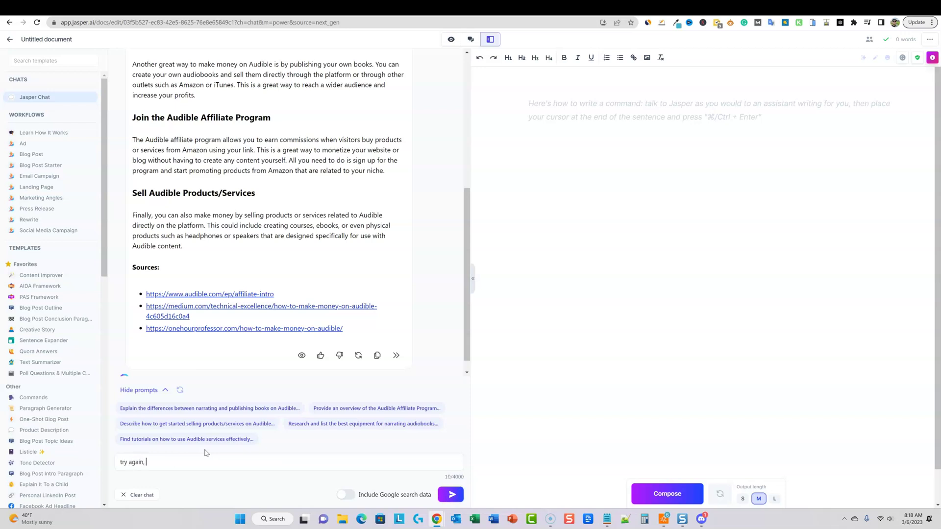
type(", this time give me 12 H2 subheadings and also do not add conten")
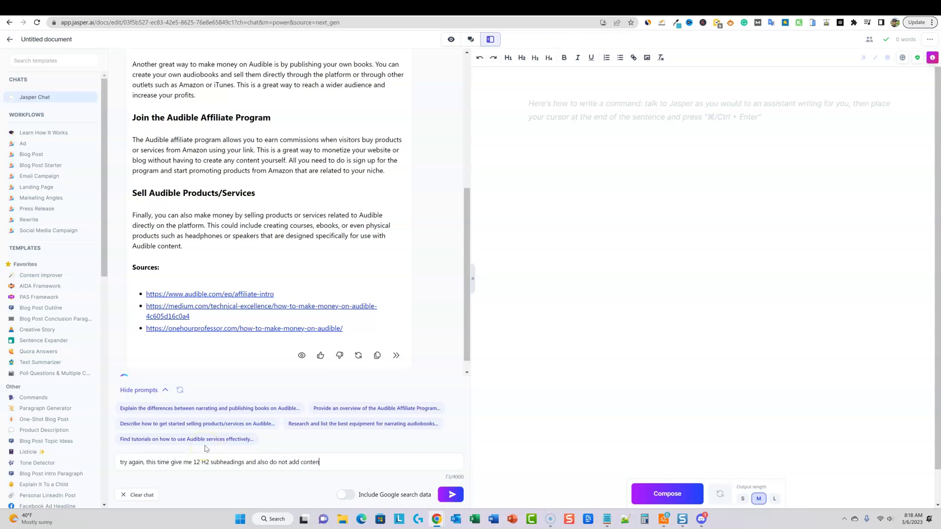
type("t under each heading. Only give me the h")
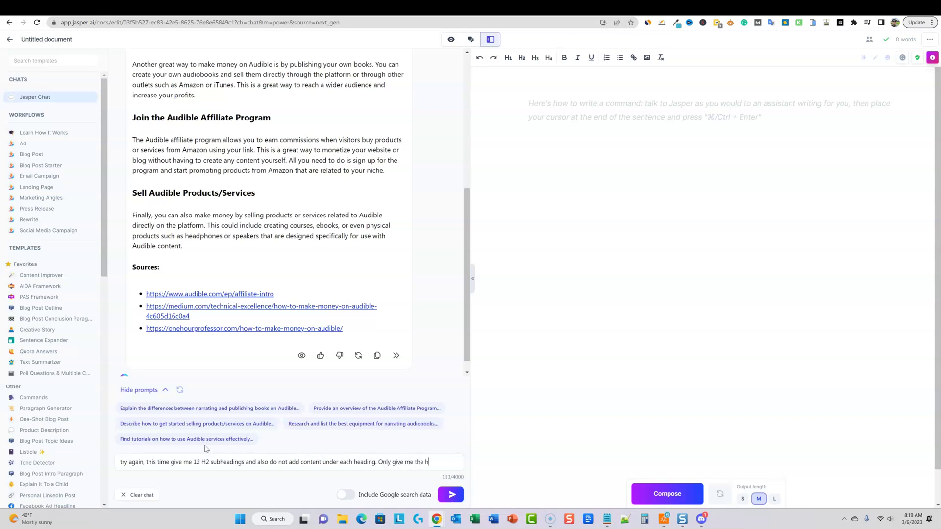
type("eadings.")
left_click_drag(398, 463, 301, 142)
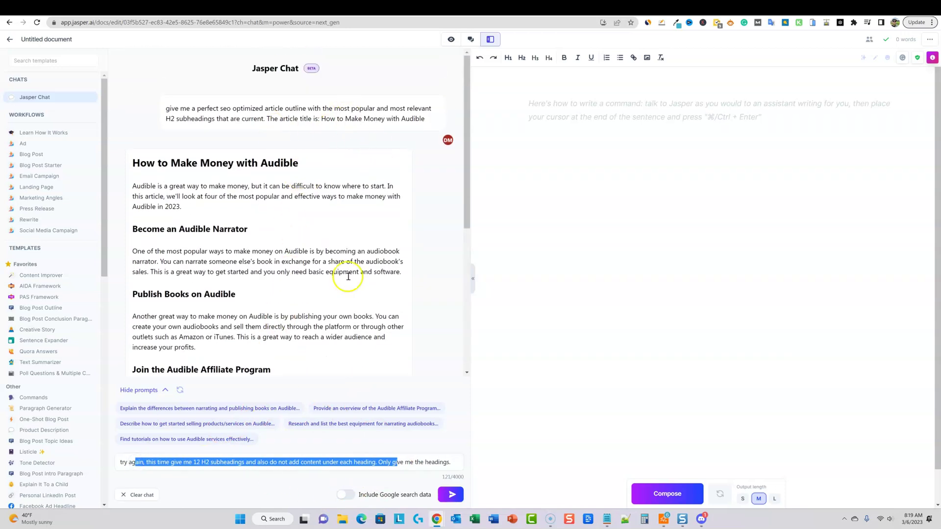
scroll(346, 273, "down", 5)
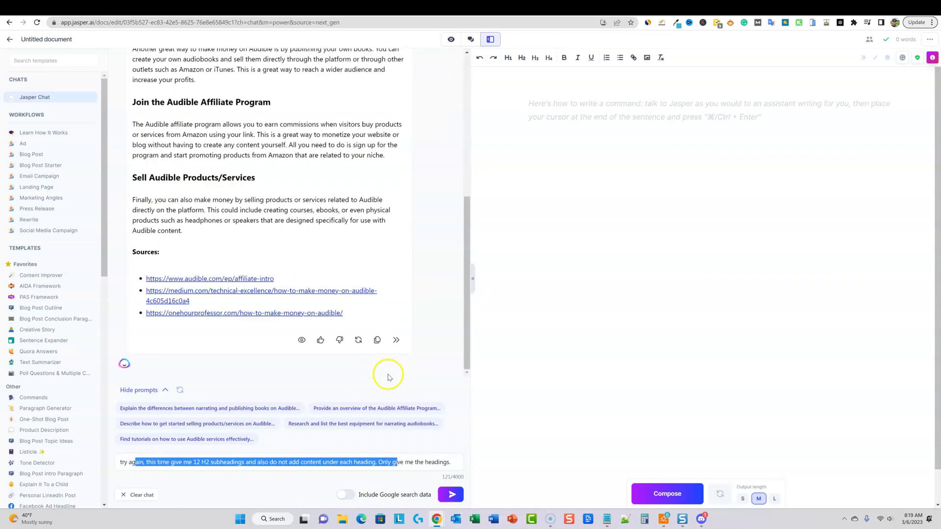
left_click(351, 501)
Send the 12-headings request and scroll through the returned headings-only outline
left_click(454, 492)
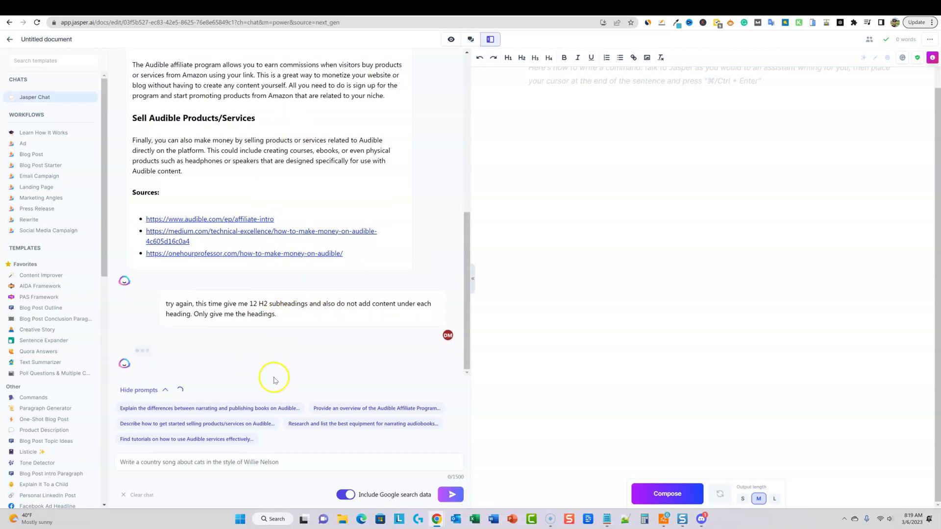
scroll(293, 182, "up", 4)
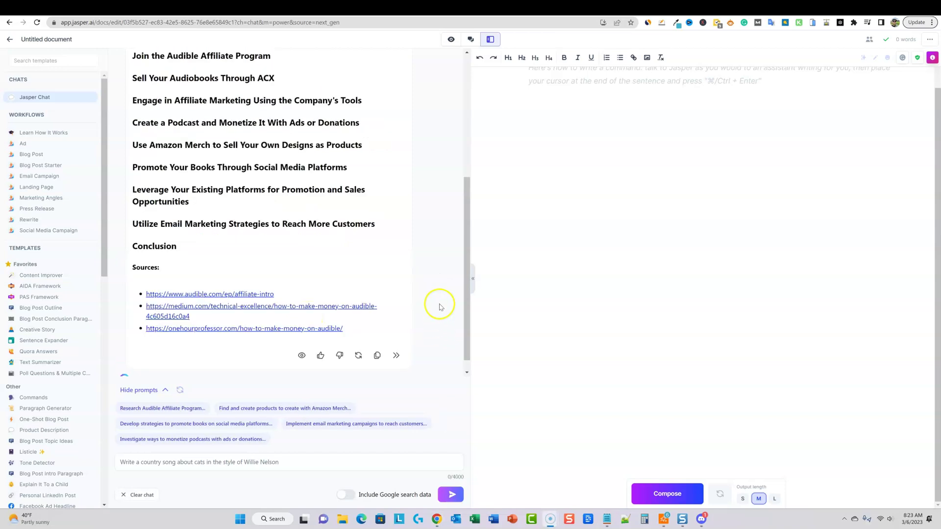
scroll(403, 274, "up", 10)
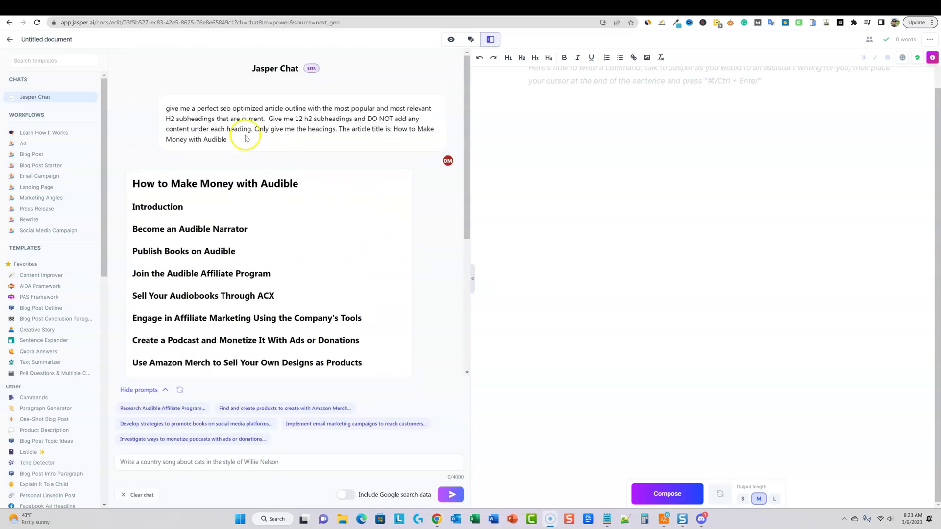
Review the outline reply, trial-selecting the prompt and individual headings like narrator and affiliate program
left_click_drag(245, 139, 172, 94)
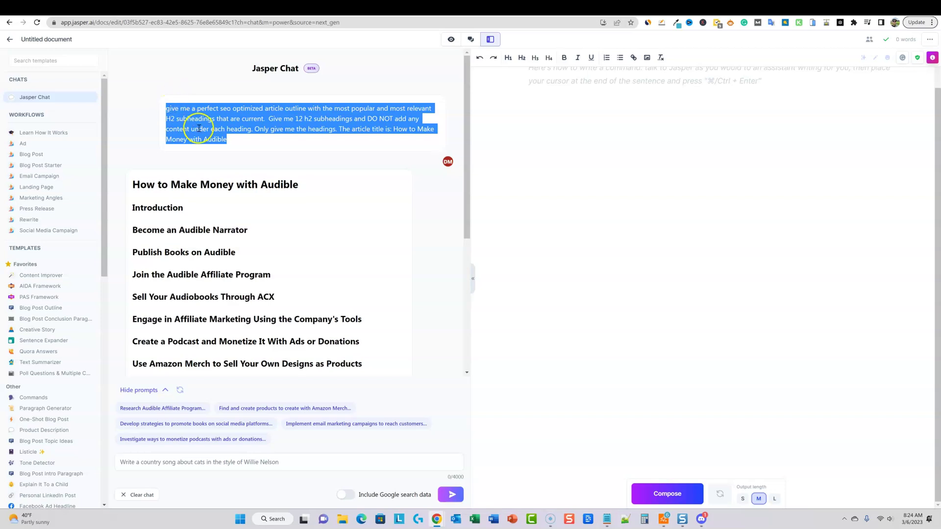
scroll(230, 176, "down", 2)
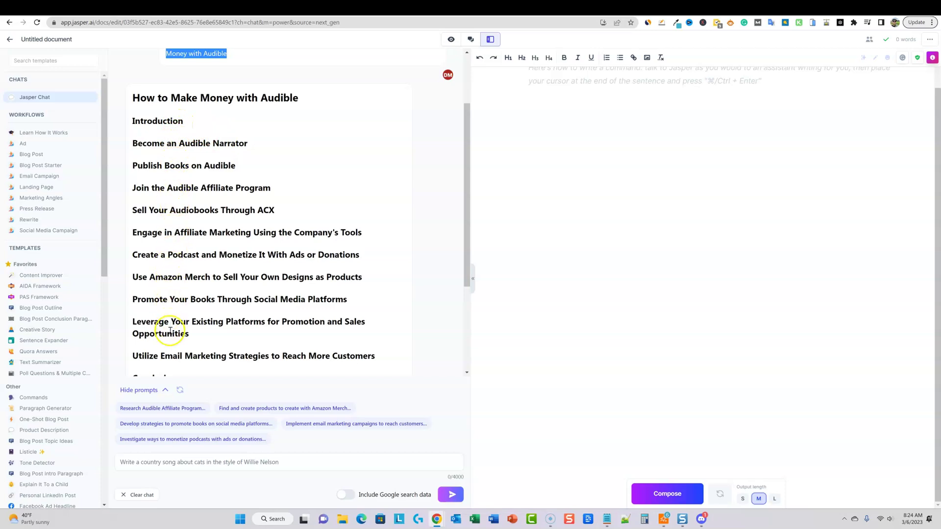
scroll(165, 343, "down", 2)
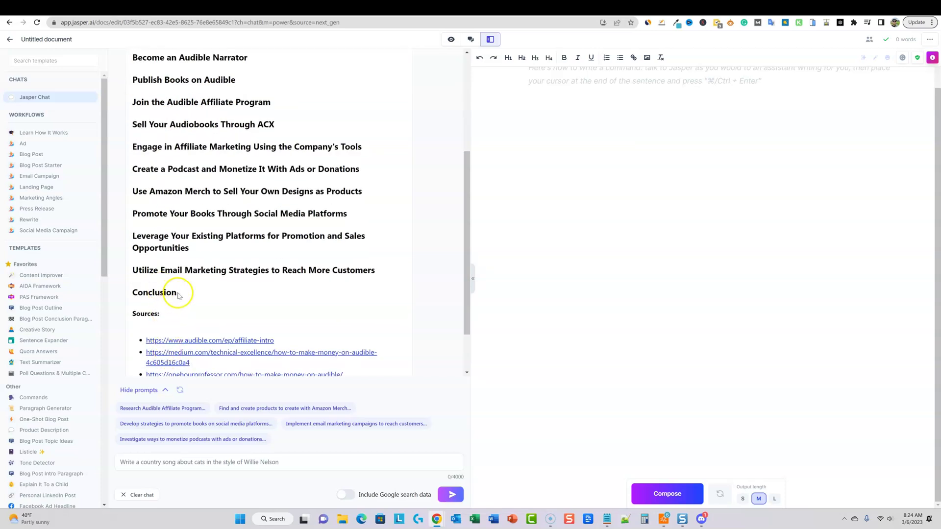
left_click_drag(172, 294, 131, 184)
scroll(264, 270, "down", 2)
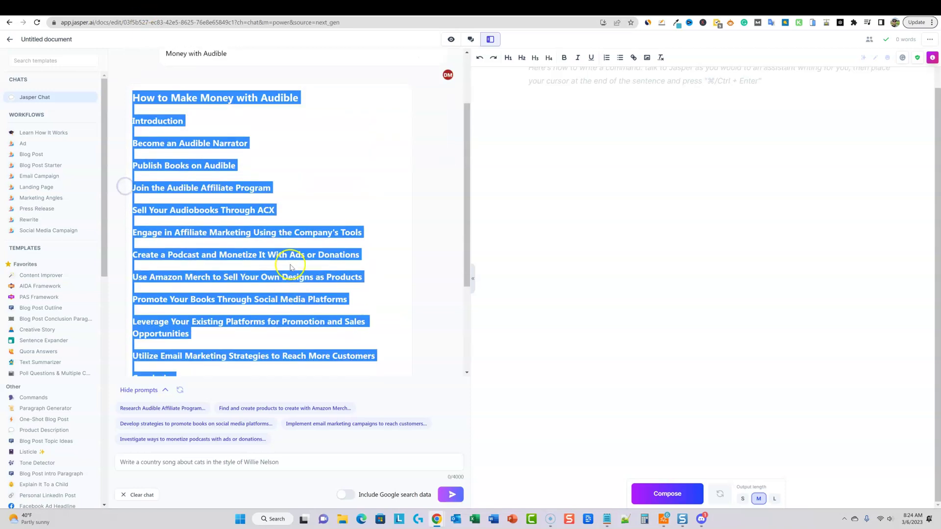
left_click(269, 165)
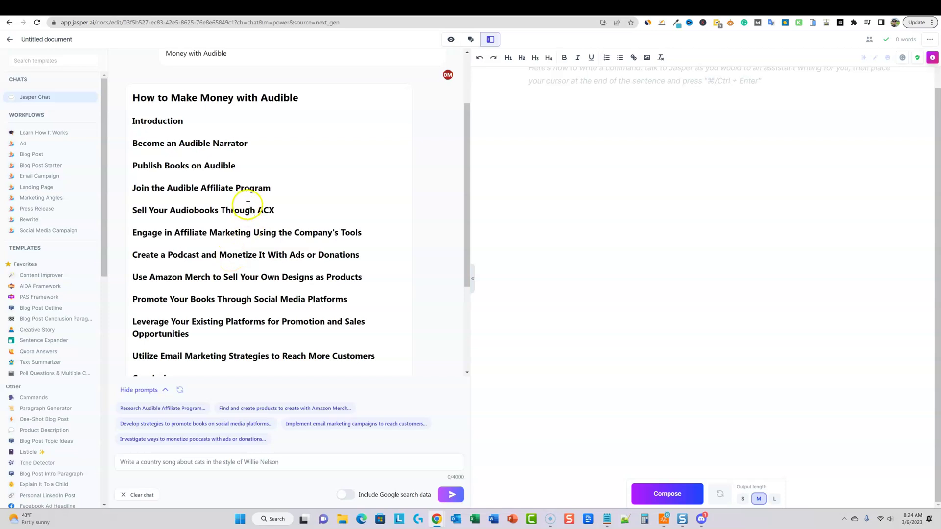
left_click_drag(270, 188, 172, 188)
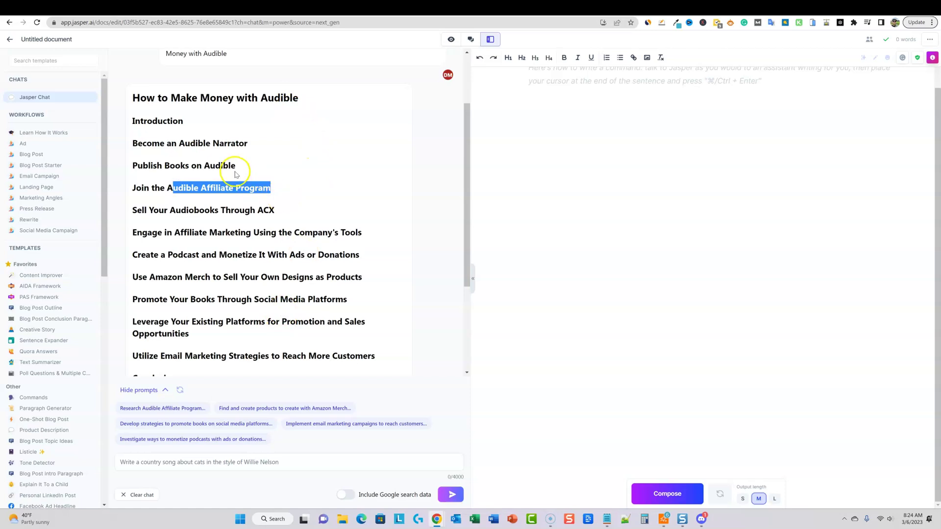
left_click_drag(236, 165, 164, 166)
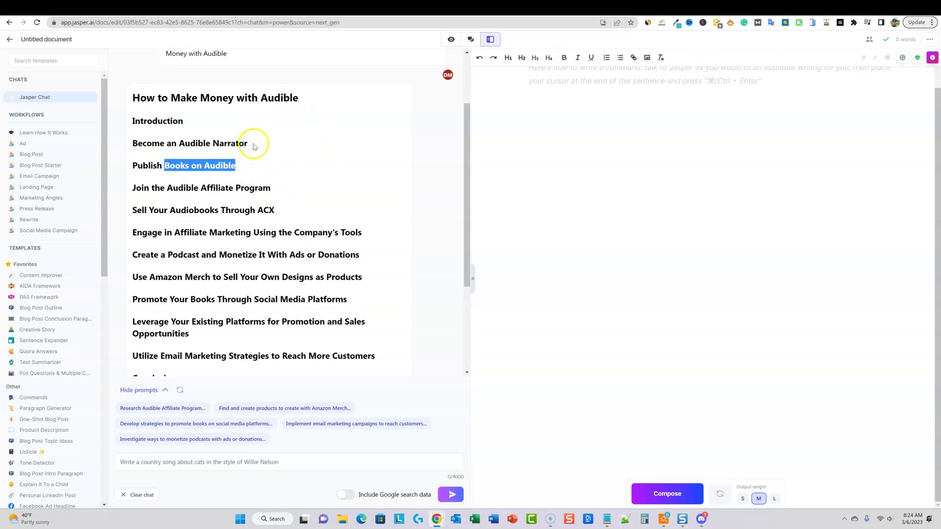
left_click_drag(250, 143, 160, 143)
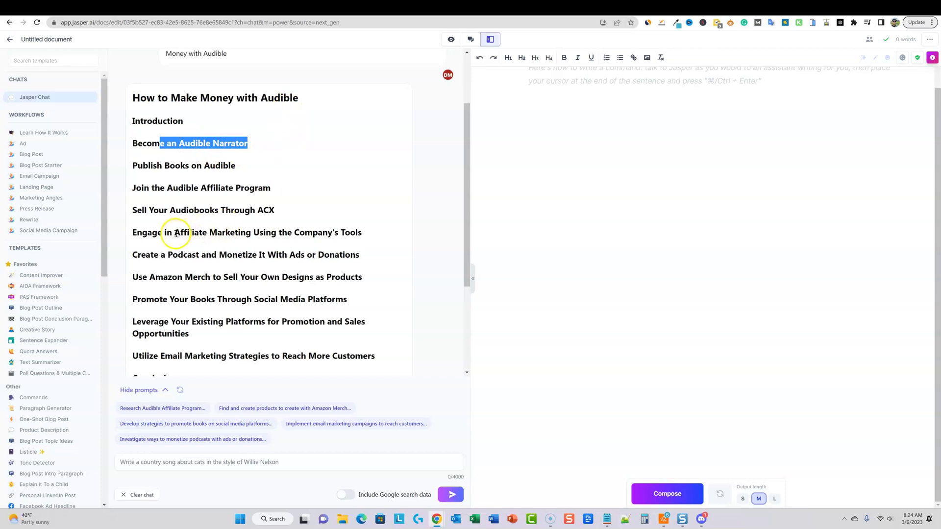
left_click_drag(175, 232, 304, 232)
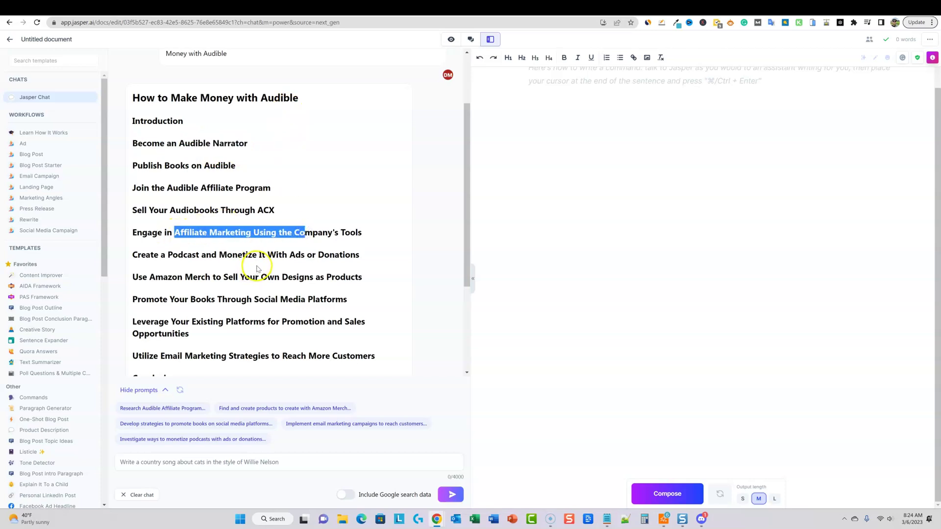
left_click_drag(168, 254, 304, 255)
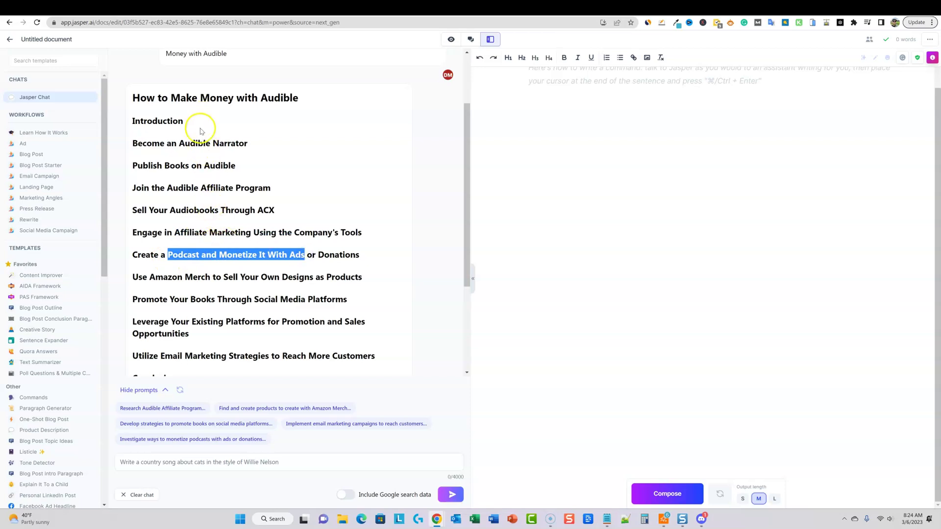
left_click(242, 313)
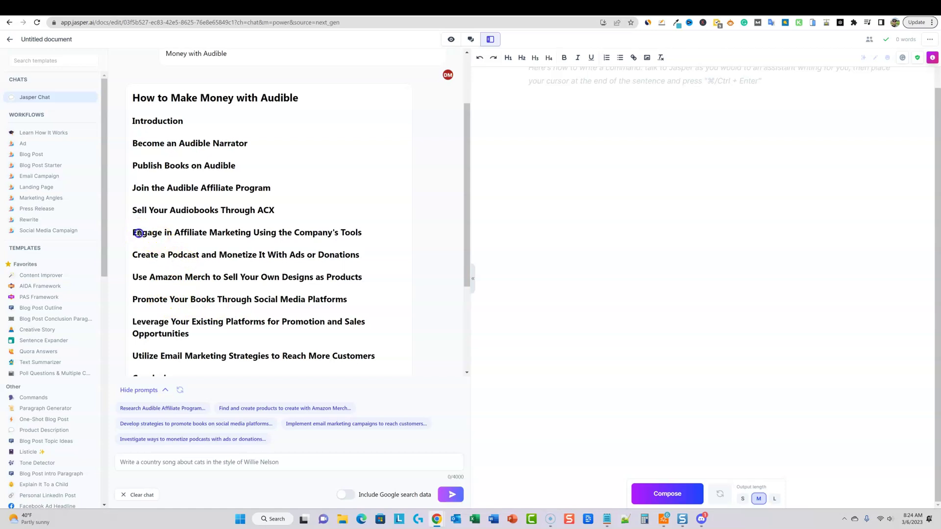
Select the complete list of outline headings from Introduction down to Conclusion
left_click_drag(137, 232, 301, 342)
scroll(301, 343, "down", 3)
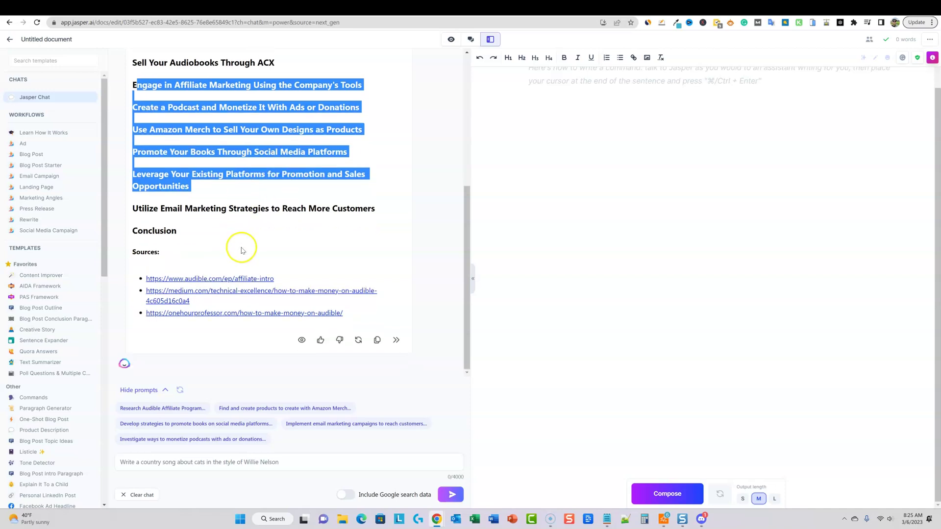
scroll(204, 304, "up", 1)
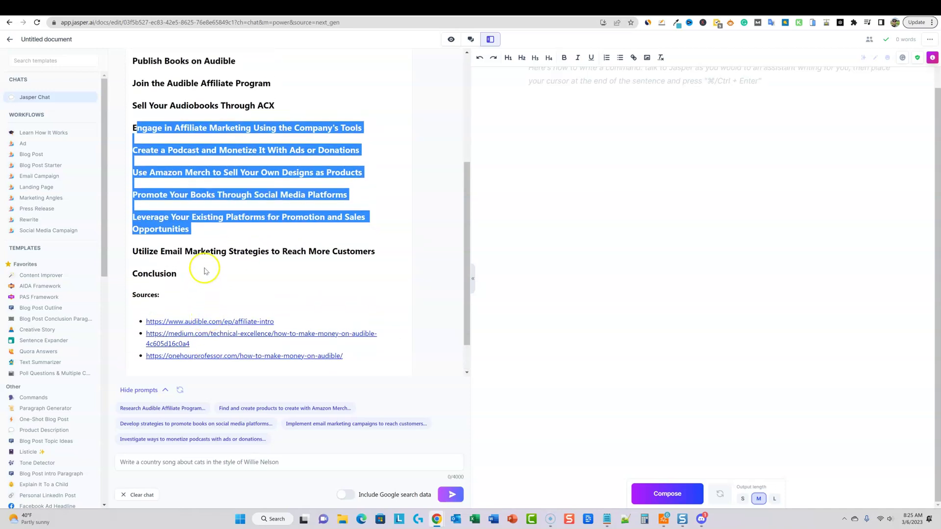
scroll(204, 278, "up", 1)
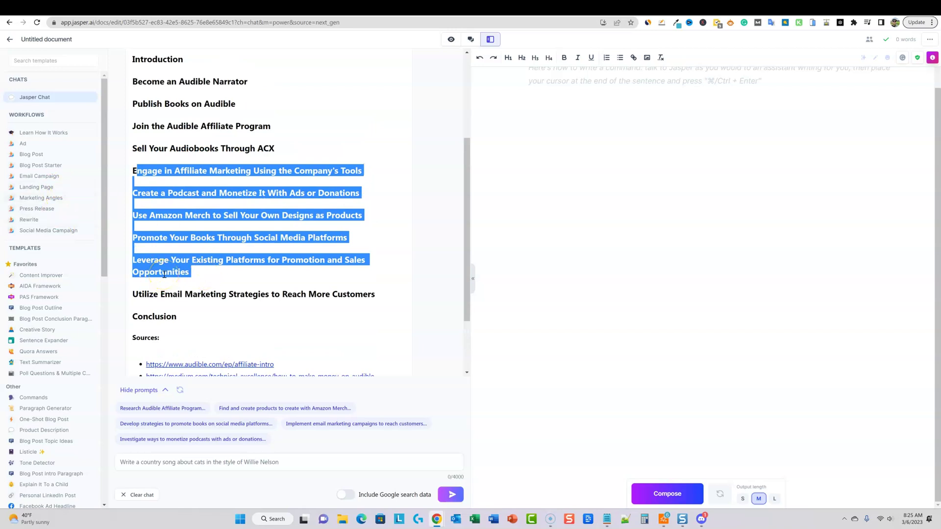
scroll(185, 318, "down", 1)
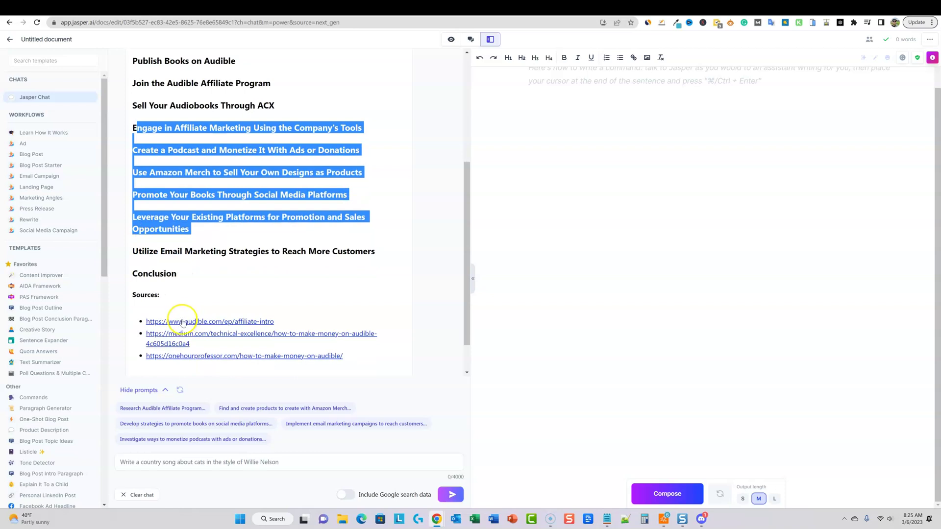
scroll(184, 320, "up", 1)
left_click_drag(184, 319, 132, 208)
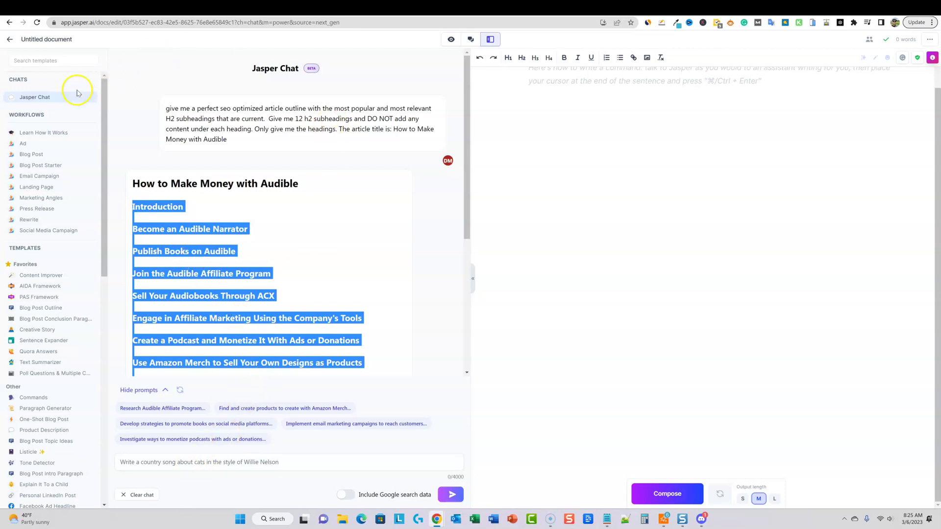
Open the Blog Post workflow and paste the article title into context and blog post title
left_click(32, 154)
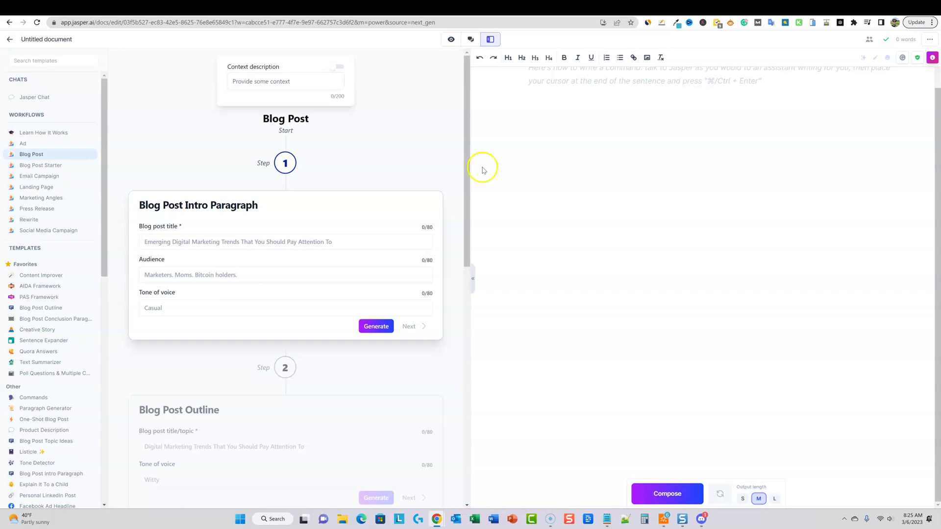
left_click(258, 80)
type("How to Make Money with Audible")
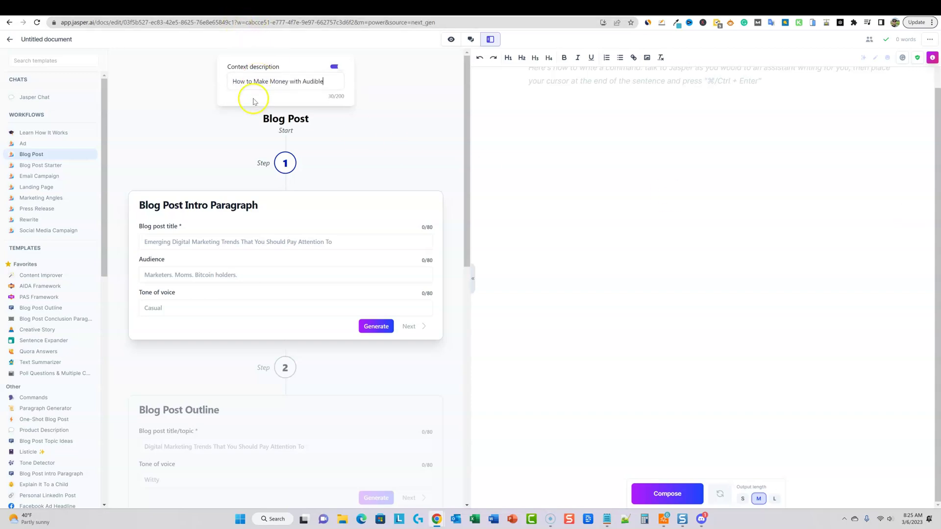
left_click(206, 247)
type("How to Make Money with Audible")
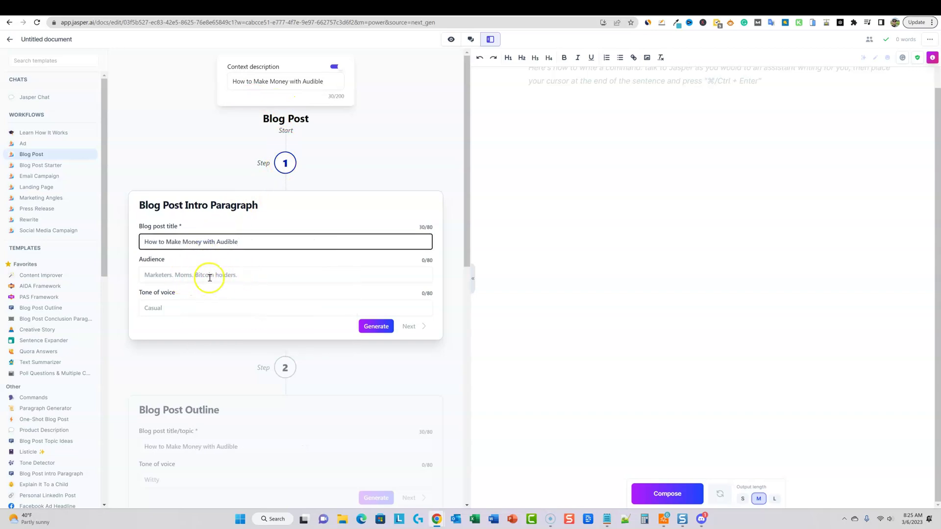
Use the casual, helpful, informative, friendly, happy tone, generate the intro and insert it
left_click(177, 308)
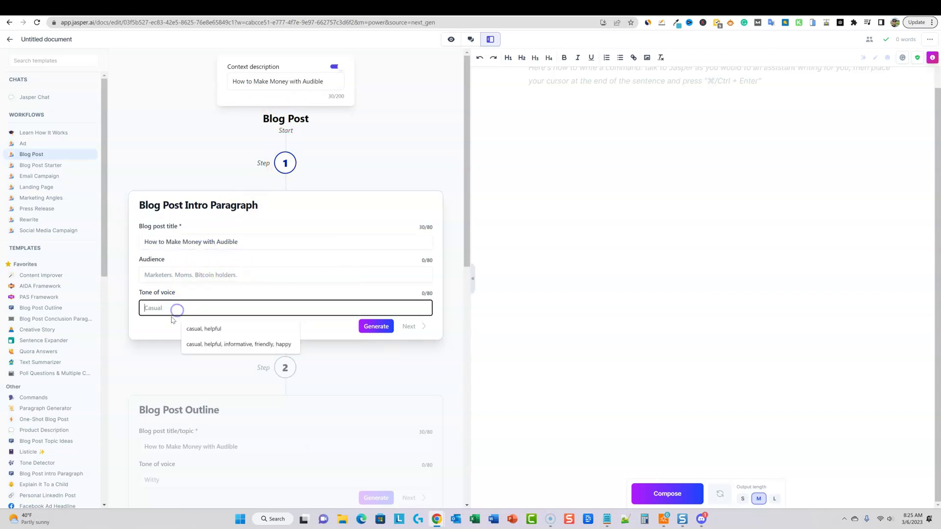
left_click(248, 344)
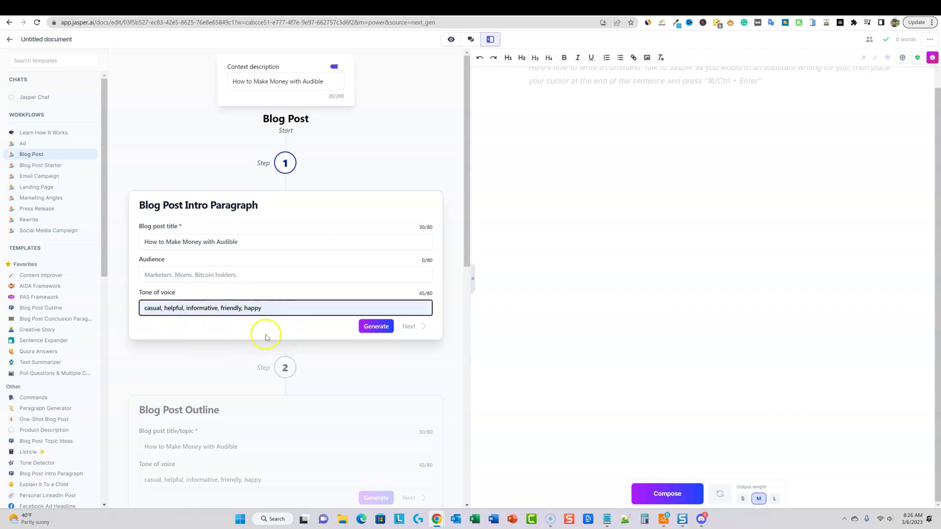
left_click(381, 327)
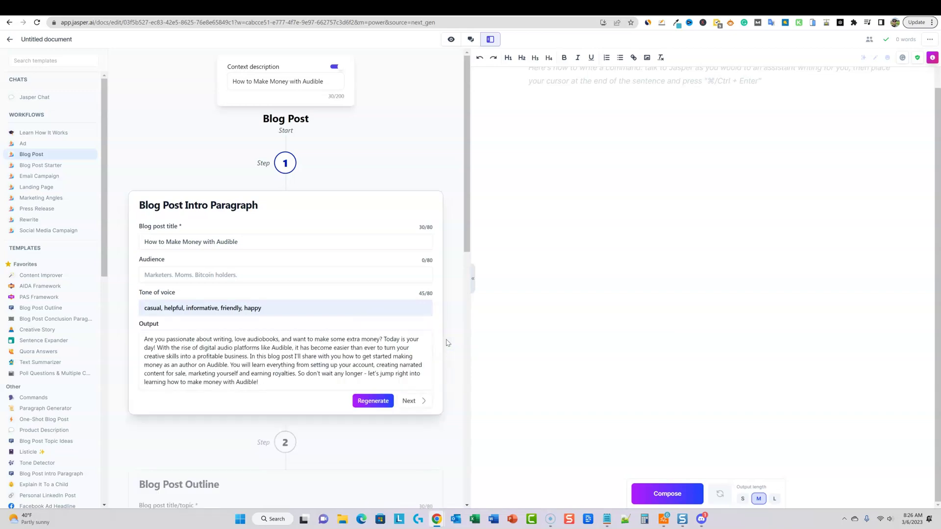
left_click(409, 401)
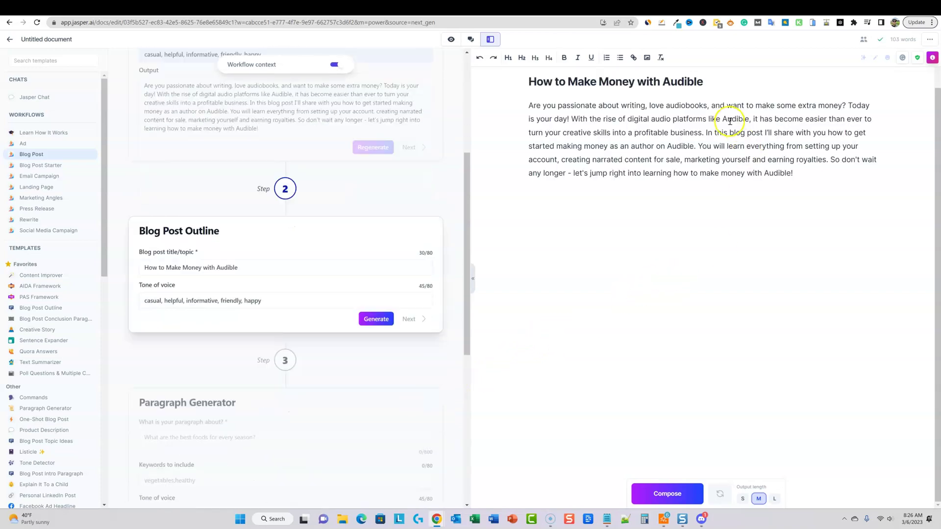
Split the intro into two paragraphs before 'In this blog post'
left_click(704, 133)
key("Return")
key("Return")
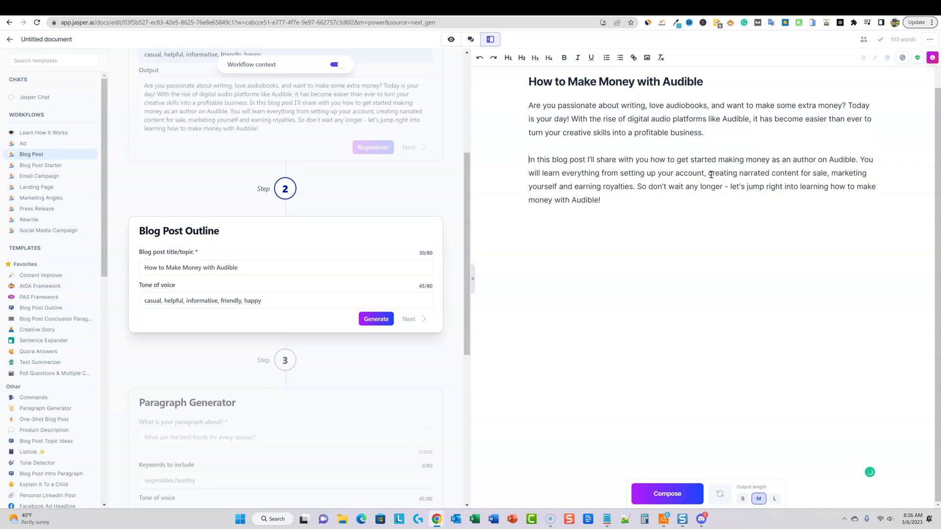
scroll(720, 193, "up", 1)
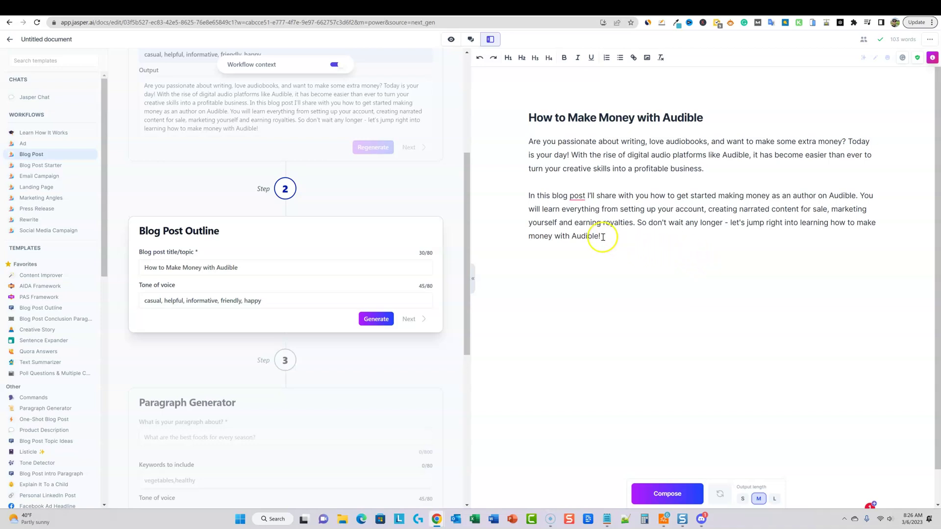
left_click_drag(600, 236, 530, 136)
left_click(623, 242)
Generate a six-point blog post outline, then select and delete it
left_click(377, 320)
left_click(378, 321)
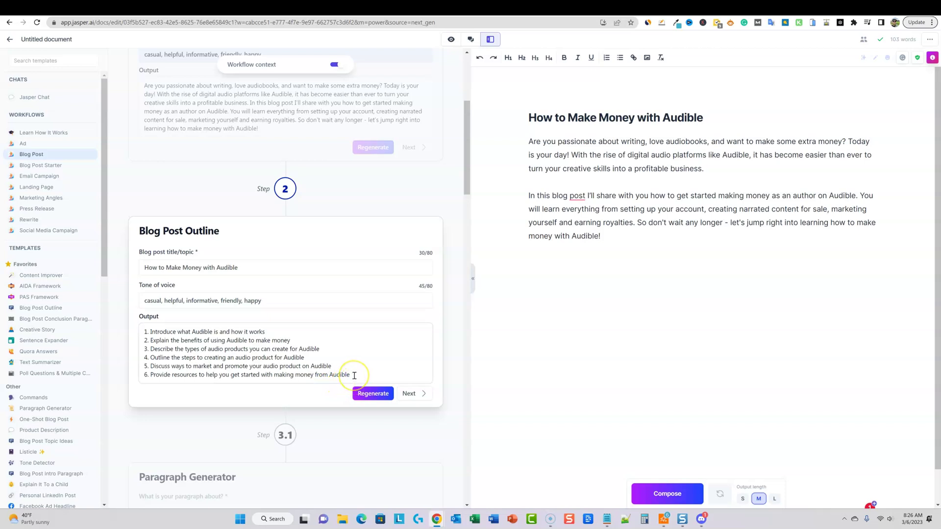
left_click_drag(353, 376, 140, 333)
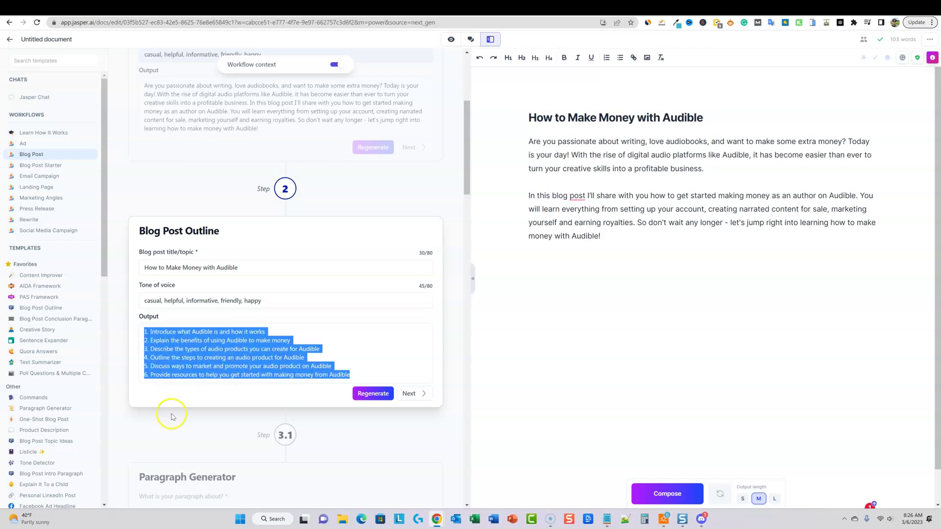
left_click(344, 354)
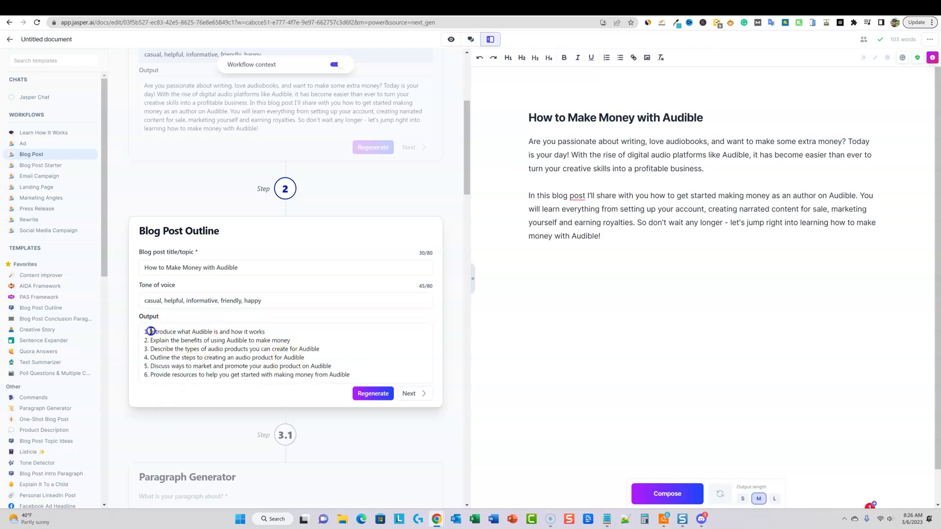
mouse_move(151, 332)
left_mouse_down()
mouse_move(355, 361)
mouse_move(362, 375)
mouse_move(232, 369)
mouse_move(151, 331)
left_mouse_up()
key("BackSpace")
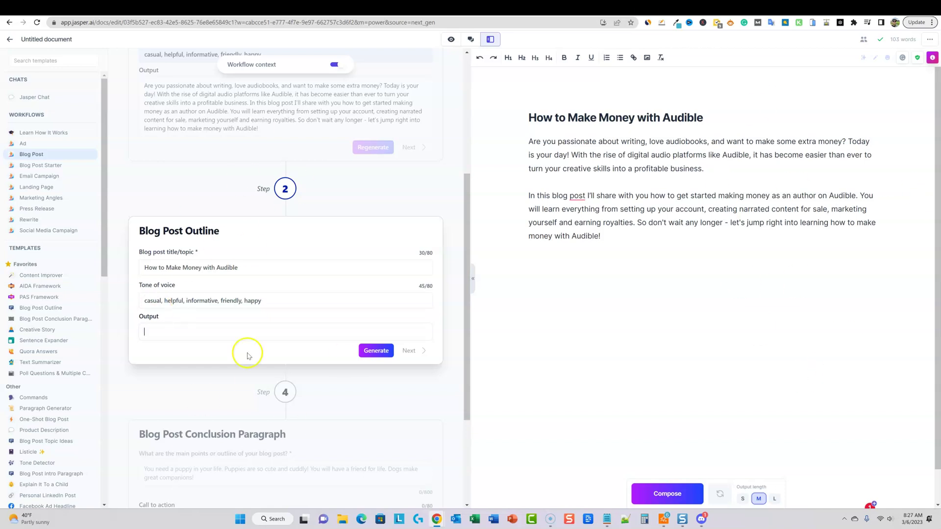
Replace the generated outline with the ten copied H2 headings and advance to the 'Become an Audible Narrator' paragraph step
left_click(216, 333)
left_click(370, 352)
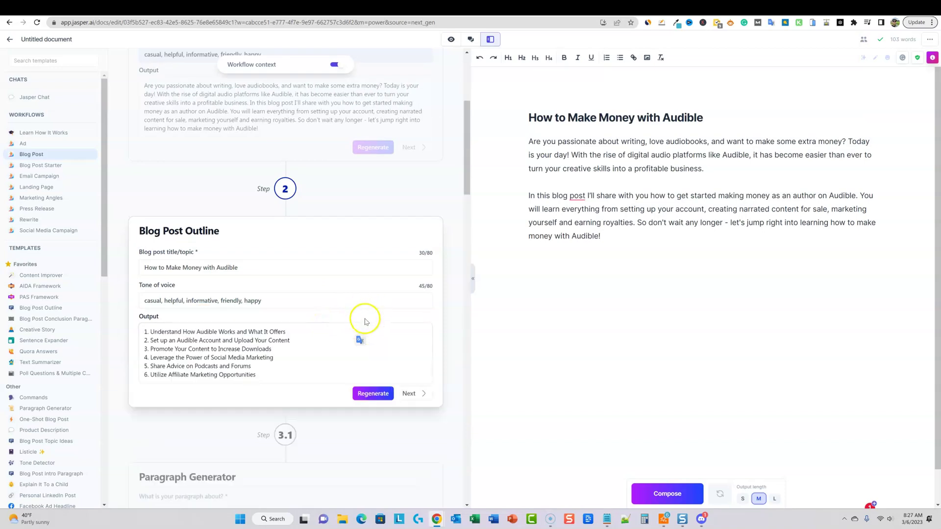
left_click_drag(273, 374, 130, 330)
type("Become an Audible Narrator Publish Books on Audible Join the Audible Affiliate Program Sell Your Audiobooks Through ACX Engage in Affiliate Marketing Using the Company's Tools Create a Podcast and Monetize It With Ads or Donations Use Amazon Merch to Sell Your Own Designs as Products Promote Your Books Through Social Media Platforms Leverage Your Existing Platforms for Promotion and Sales Opportunities Utilize Email Marketing Strategies to Reach More Customers")
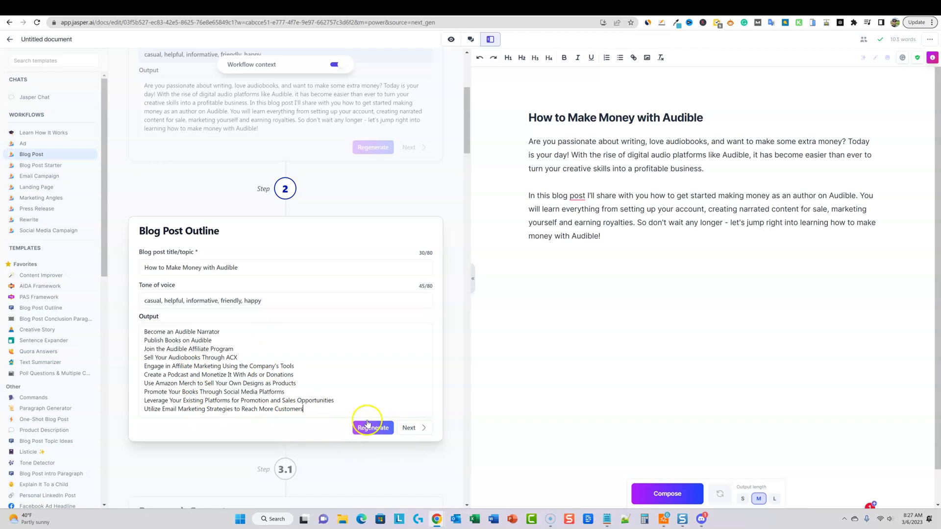
left_click(412, 429)
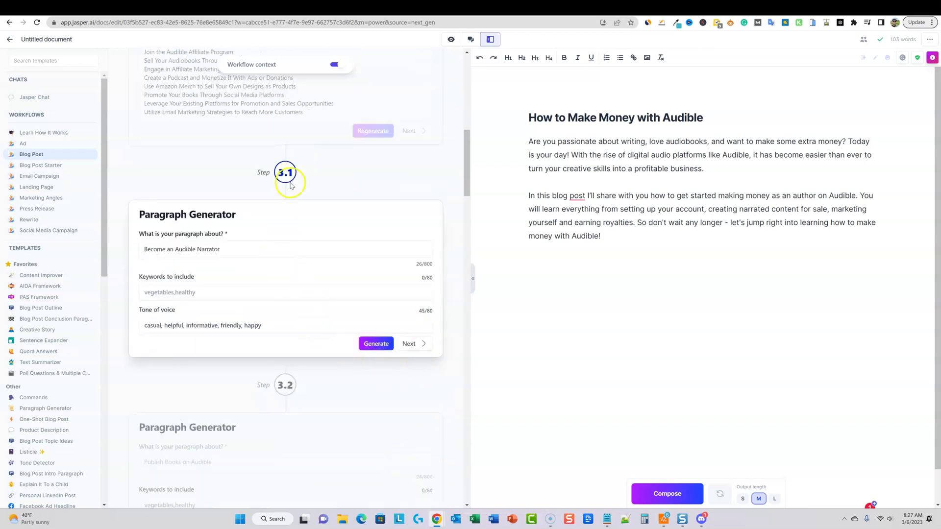
Generate the 'Become an Audible Narrator' paragraph and insert it into the post
scroll(286, 205, "up", 4)
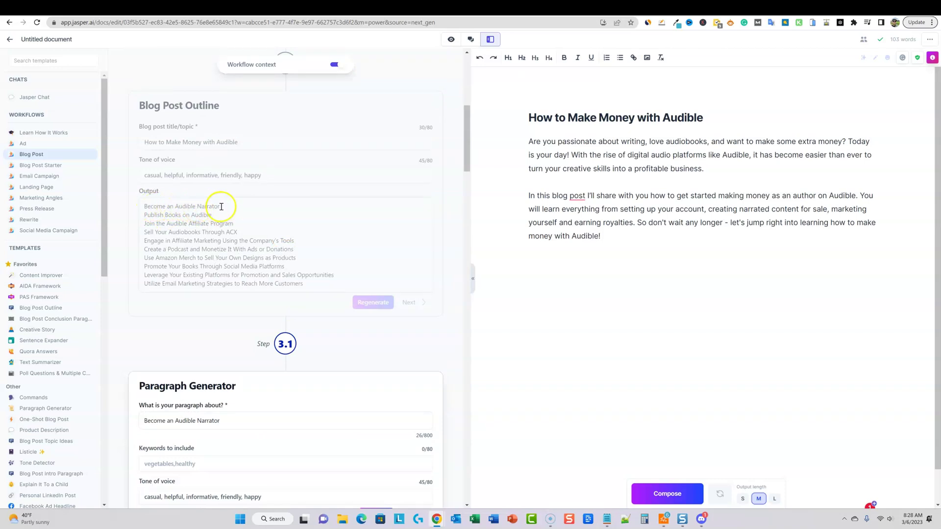
scroll(235, 289, "down", 3)
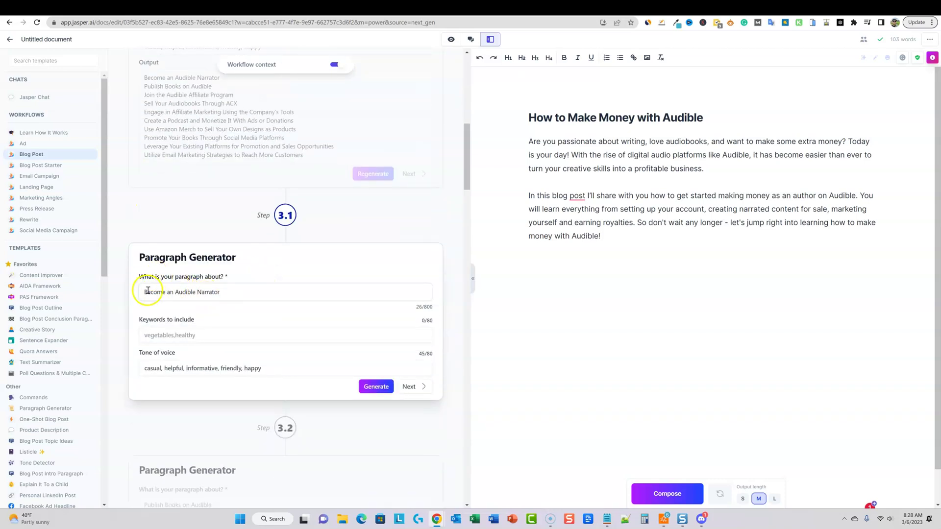
left_click(377, 387)
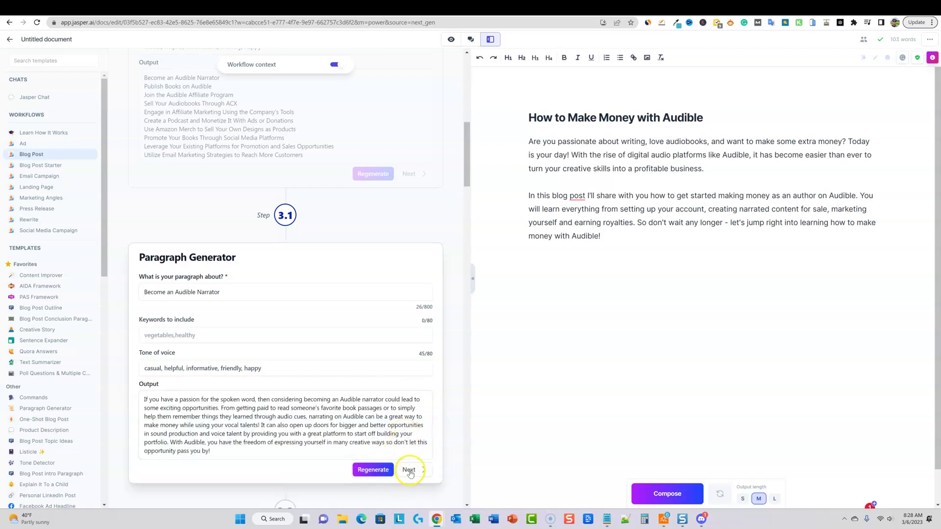
left_click(411, 470)
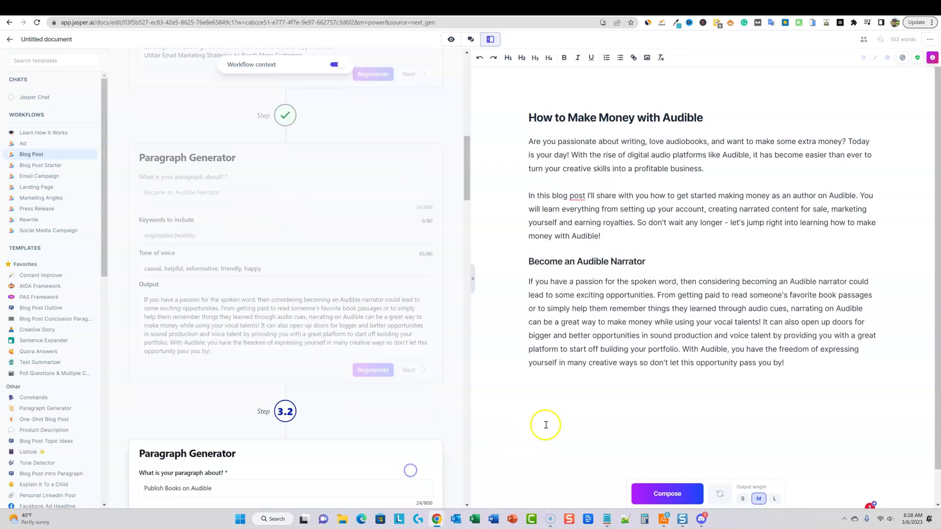
Split the narrator paragraph before 'It can also open up doors' and generate a 'Publish Books on Audible' paragraph
left_click(761, 323)
key("Return")
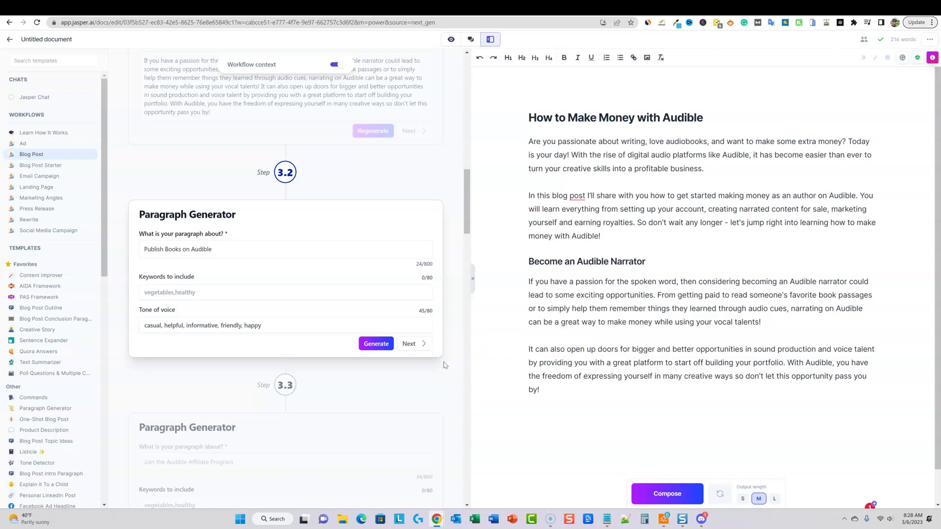
left_click(459, 319)
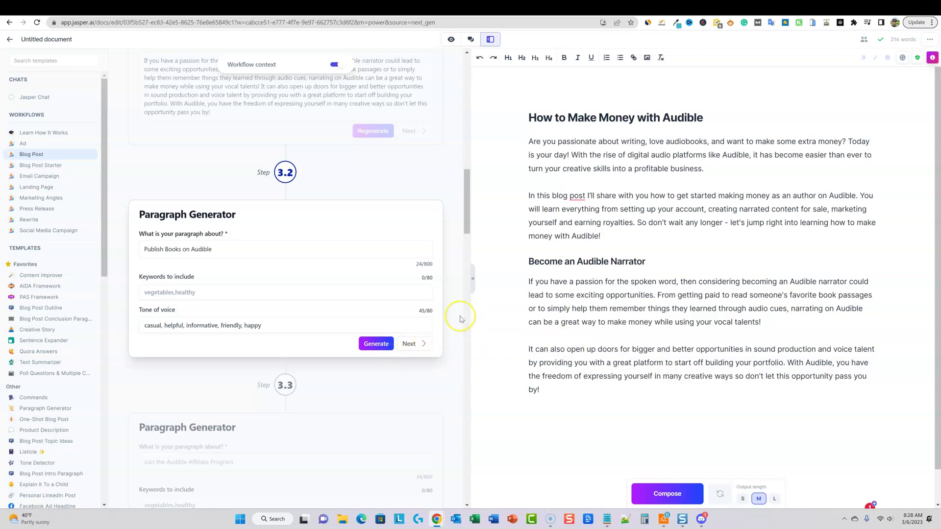
left_click(379, 345)
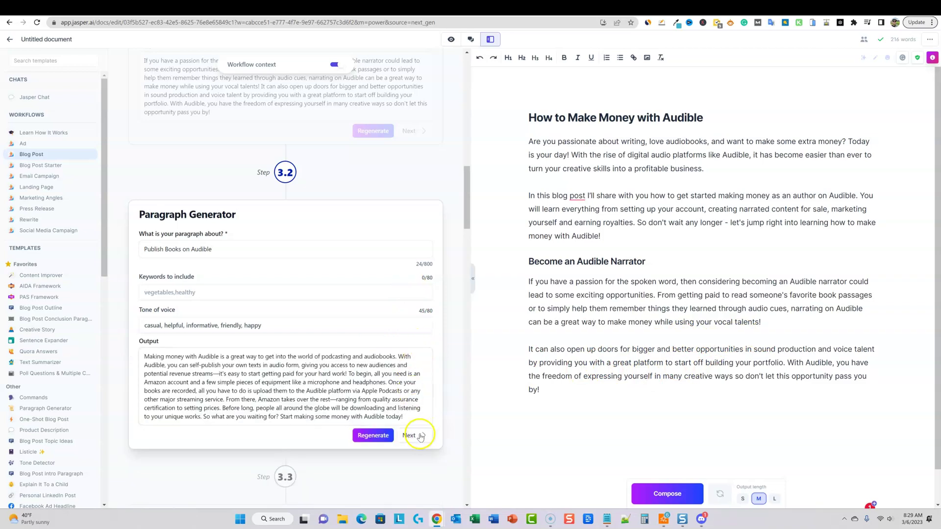
Add the publishing, Audible Affiliate Program and ACX audiobook-selling paragraphs to the post
left_click(418, 435)
left_click(375, 372)
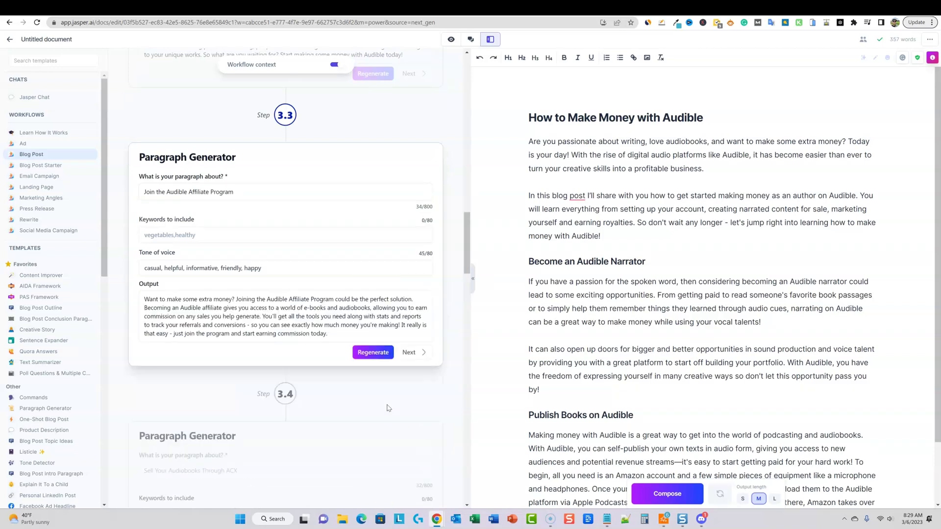
left_click(414, 352)
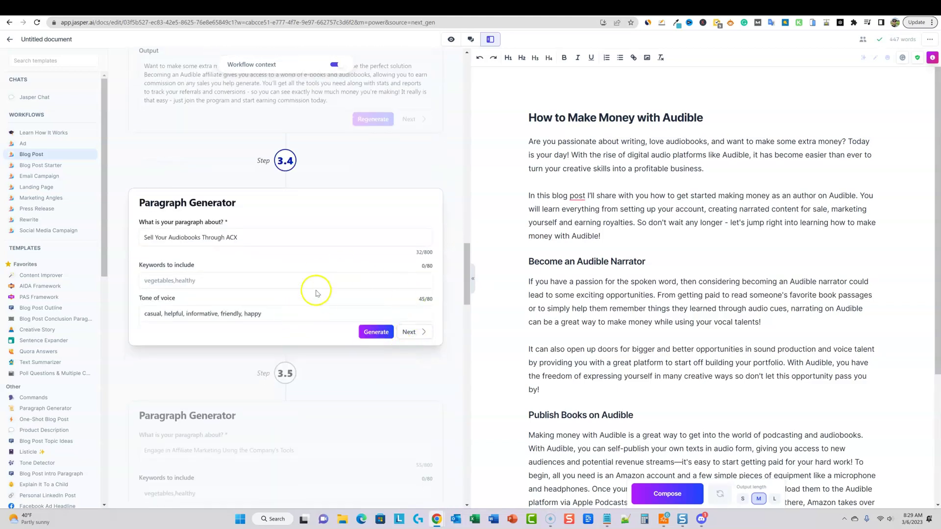
left_click(374, 332)
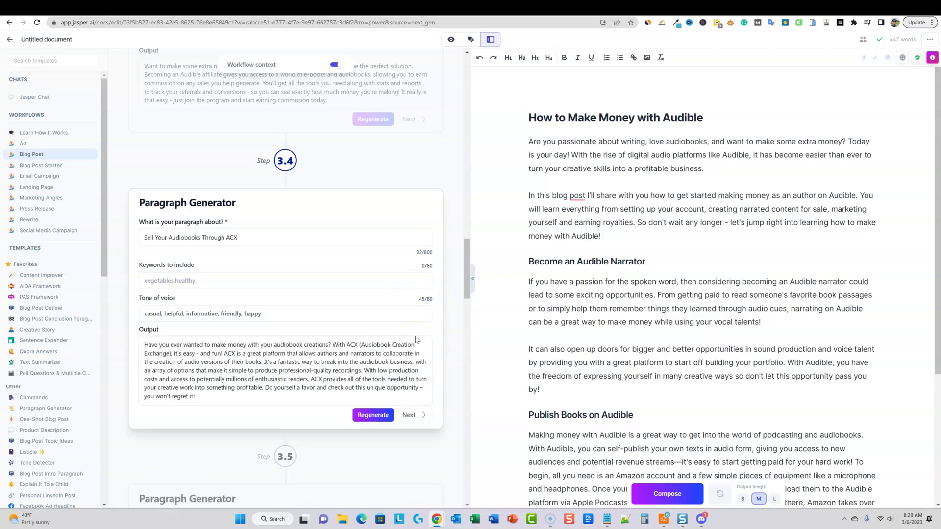
left_click(414, 414)
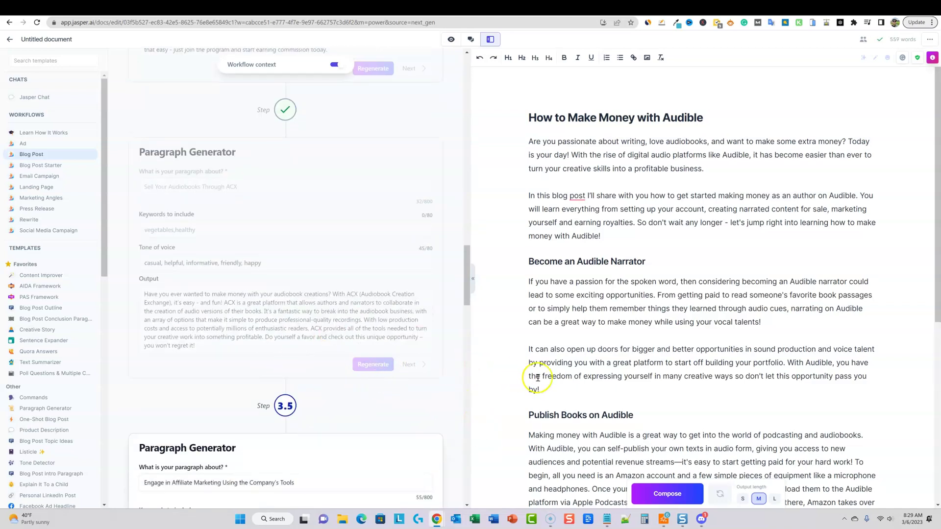
Generate and add the affiliate marketing tools, podcast monetization and Amazon Merch paragraphs
scroll(537, 378, "down", 1)
scroll(382, 372, "down", 4)
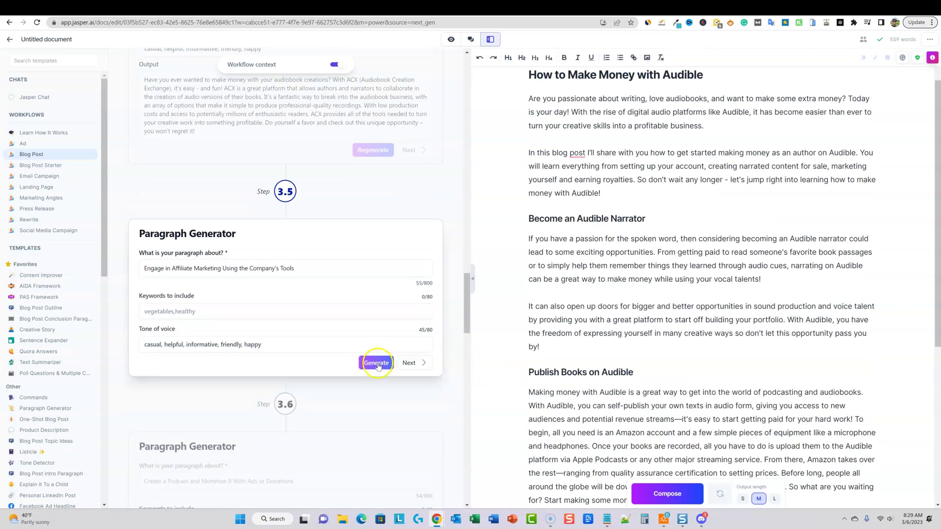
left_click(374, 362)
scroll(483, 387, "down", 6)
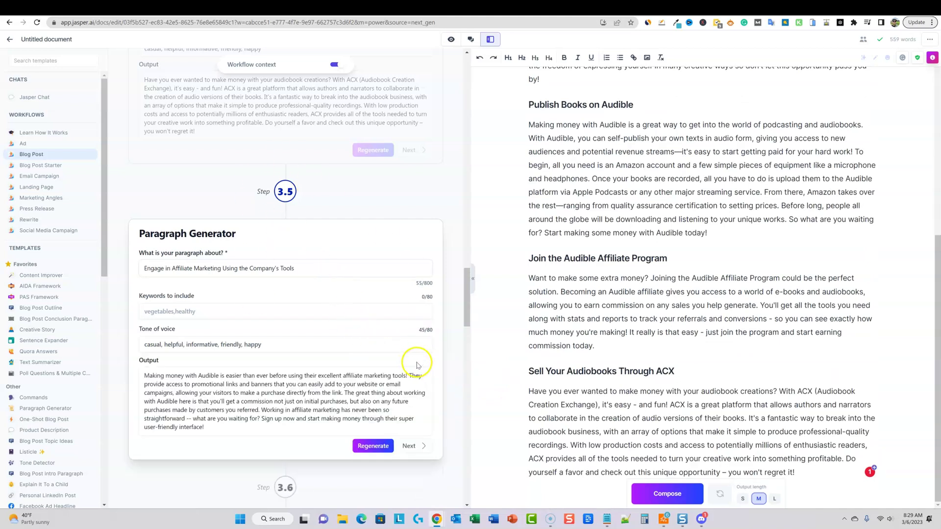
left_click(419, 446)
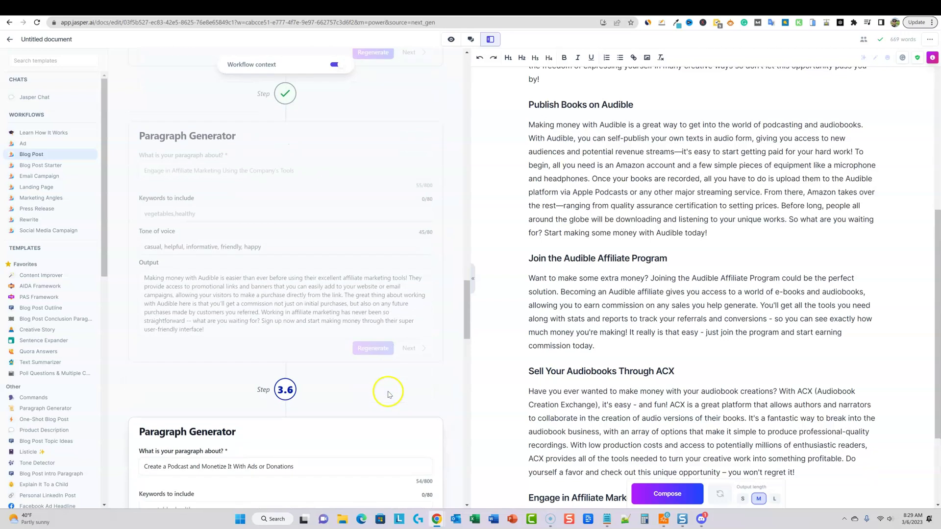
left_click(384, 351)
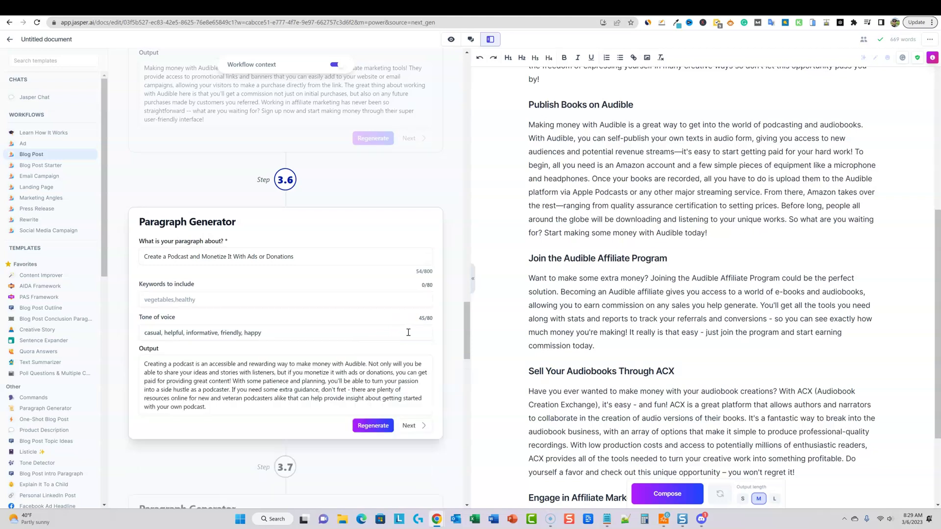
left_click(414, 425)
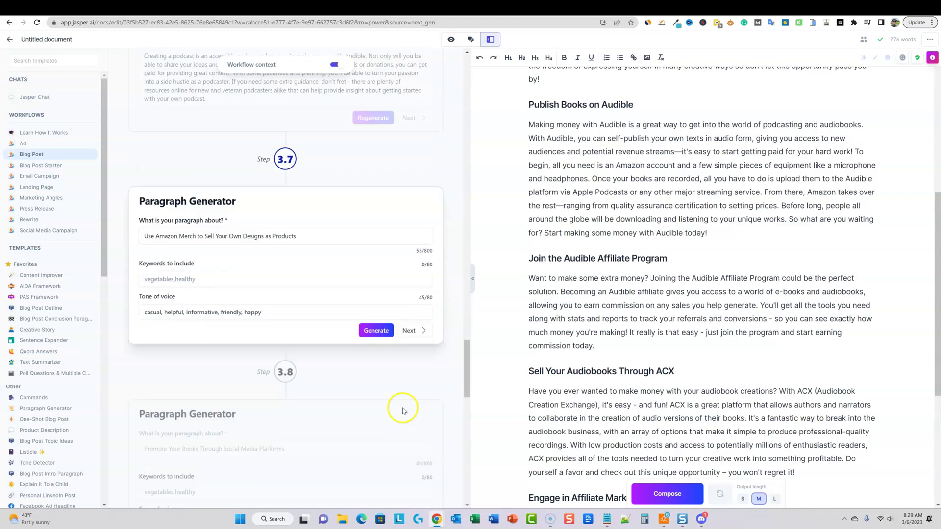
left_click(377, 330)
scroll(417, 353, "down", 1)
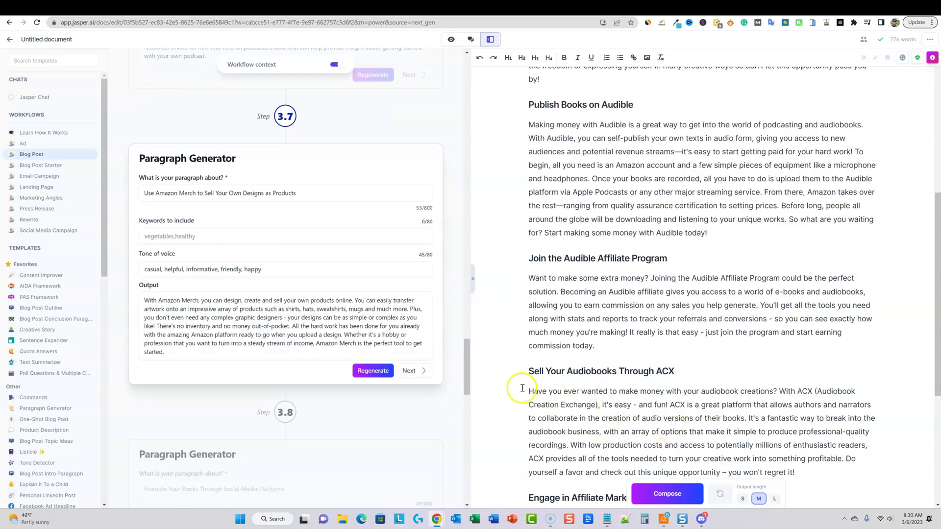
left_click(411, 372)
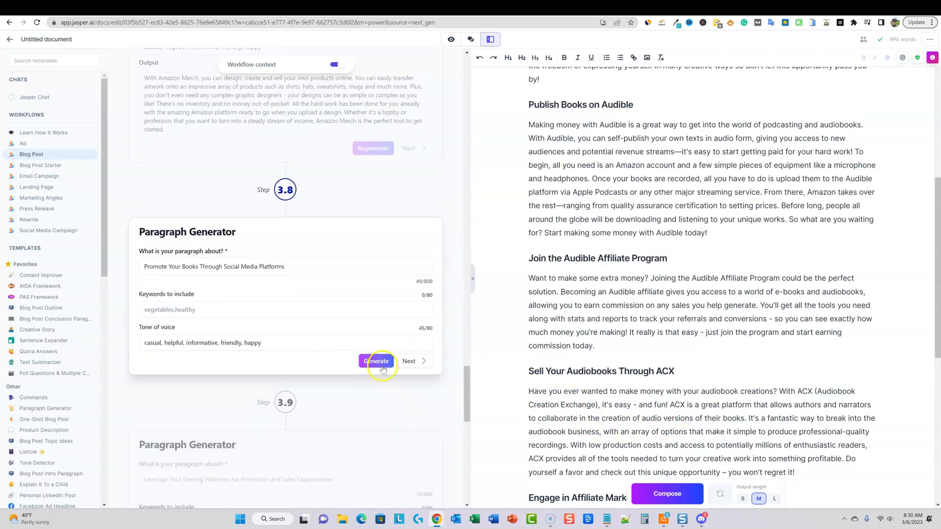
Generate and add the social media, existing platforms and email marketing strategies paragraphs, reaching the conclusion step
left_click(376, 360)
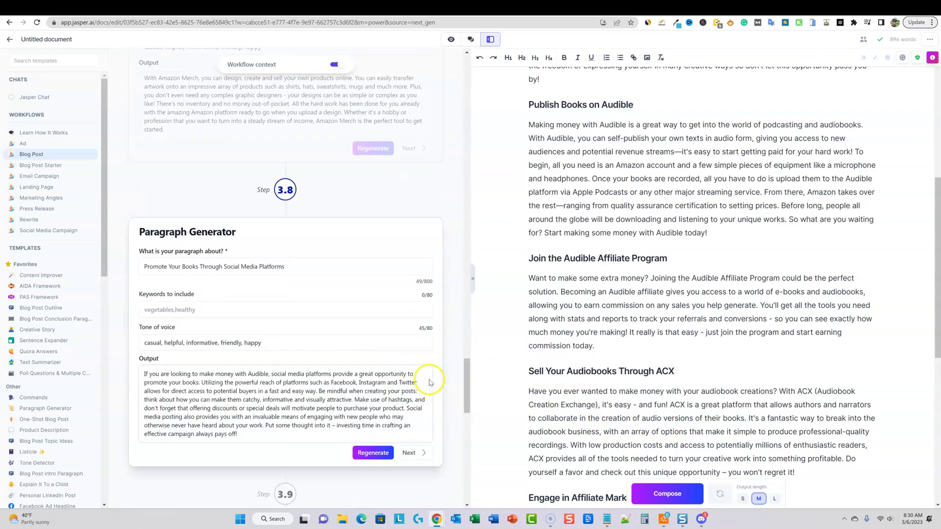
left_click(410, 450)
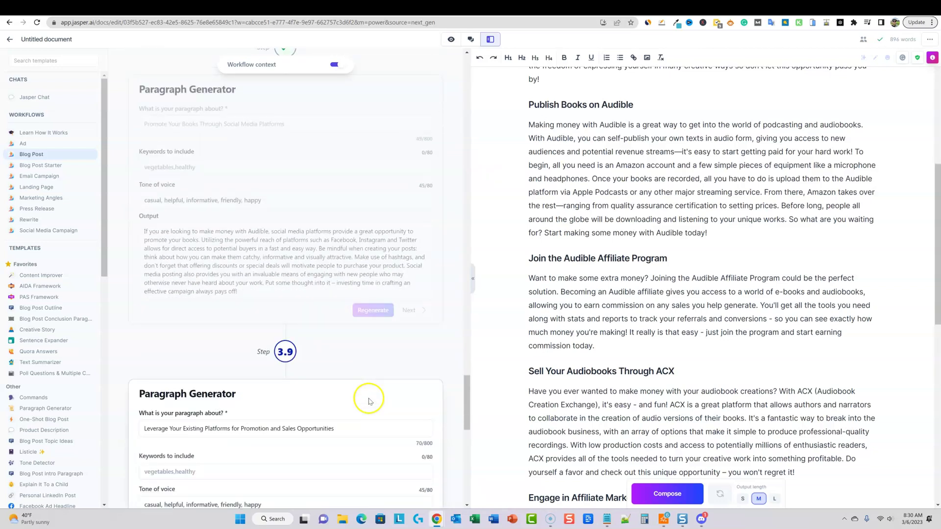
left_click(376, 315)
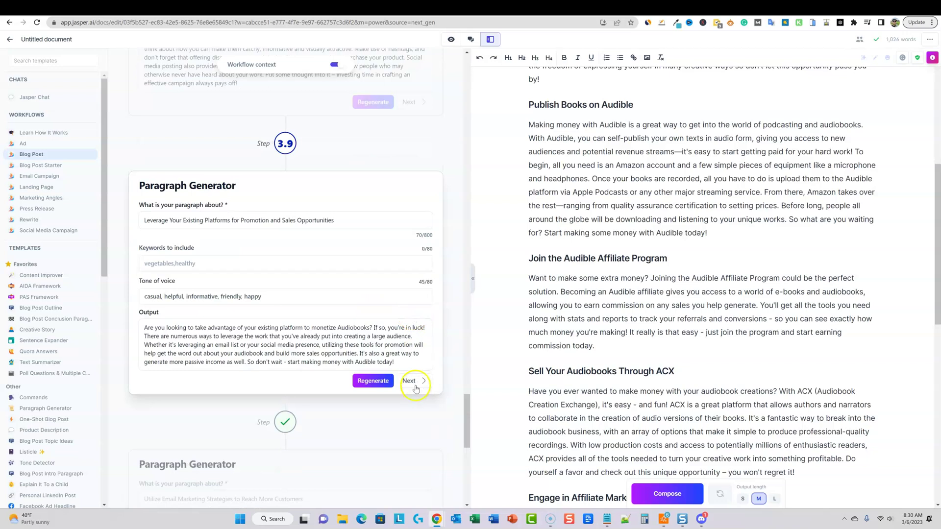
left_click(414, 381)
left_click(376, 274)
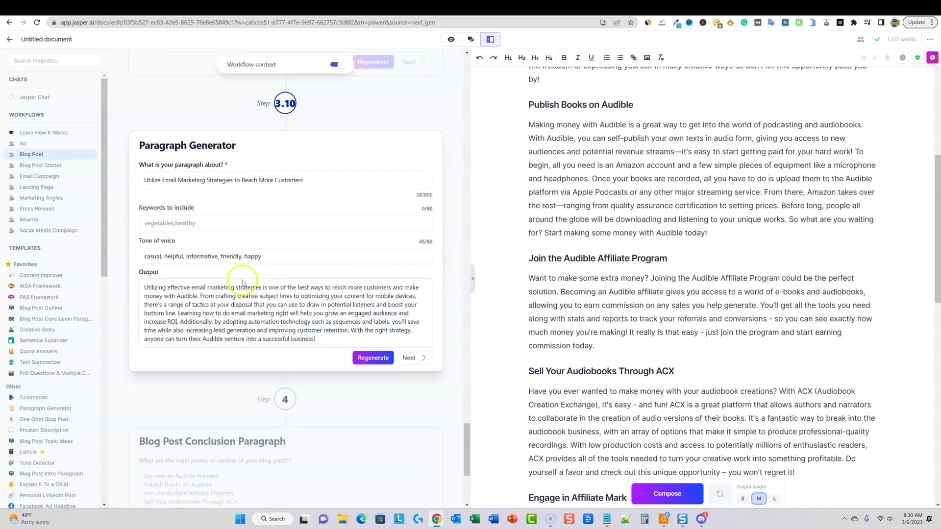
left_click_drag(144, 287, 345, 337)
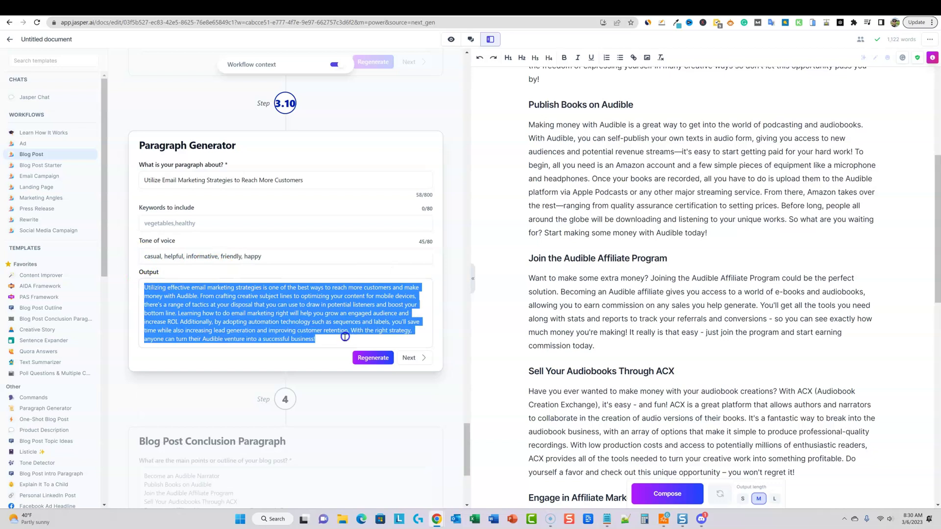
left_click(410, 358)
scroll(369, 386, "down", 3)
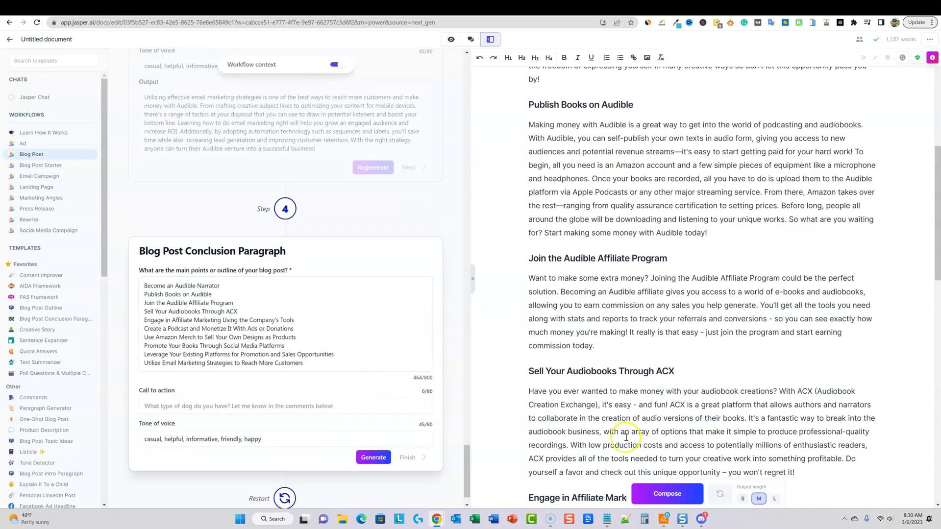
Generate the Step 4 conclusion paragraph from the outline and add it, bringing the post to 1,348 words
left_click(333, 406)
left_click_drag(308, 363, 136, 286)
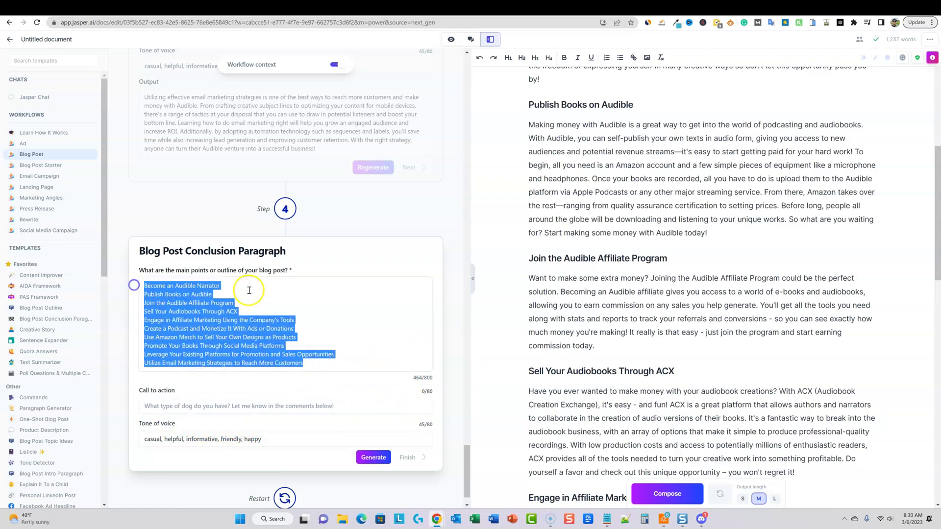
left_click(371, 457)
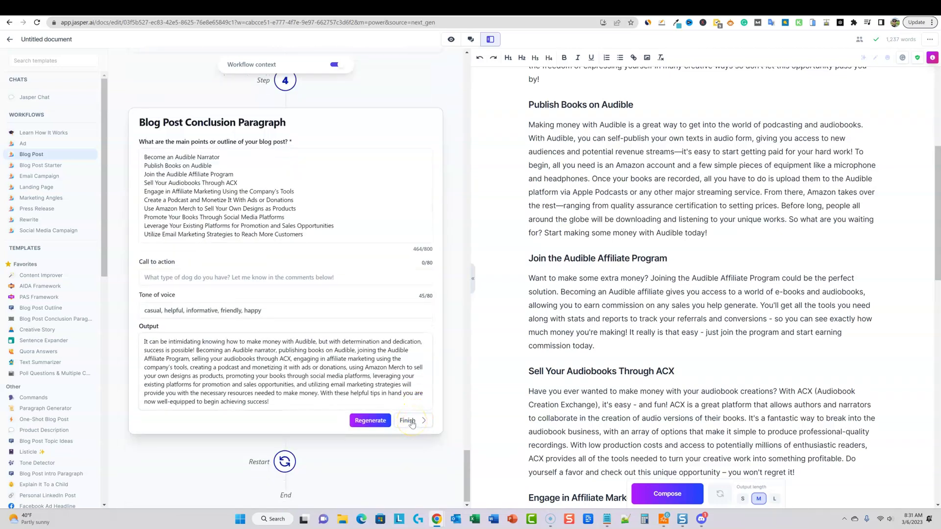
left_click(412, 421)
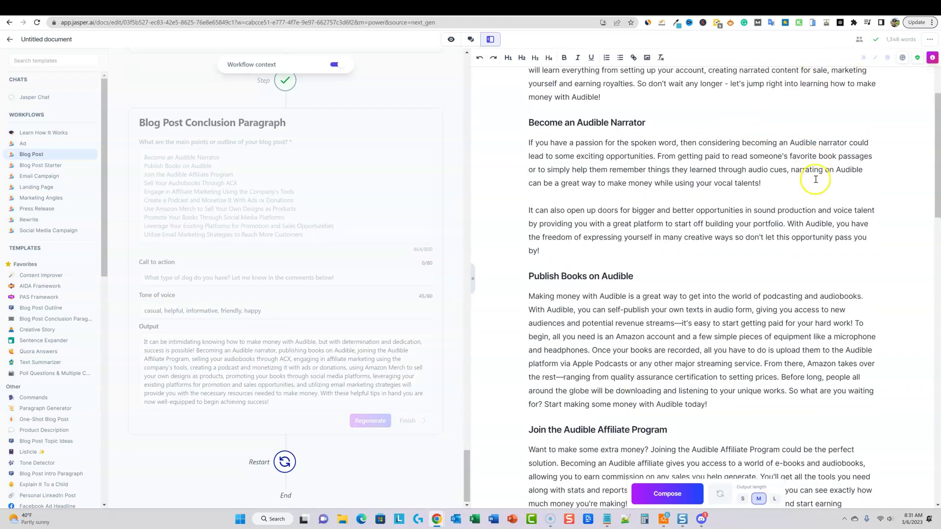
Select the entire closing paragraph at the end of the post
scroll(809, 167, "up", 3)
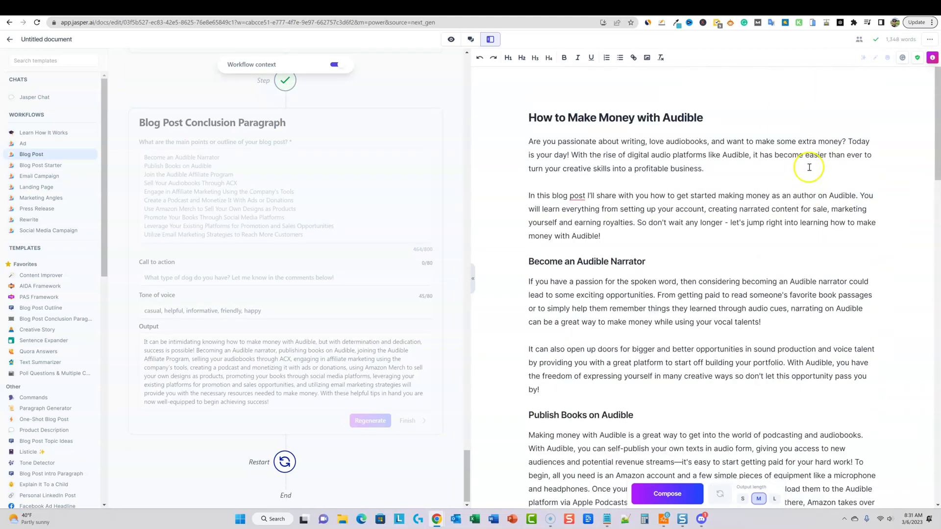
scroll(809, 167, "down", 20)
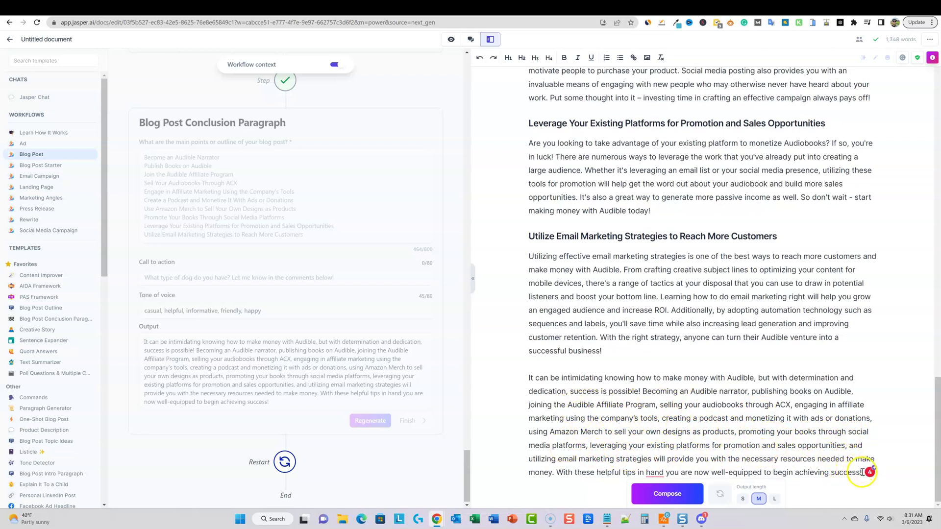
left_click_drag(864, 472, 515, 384)
key("ctrl+c")
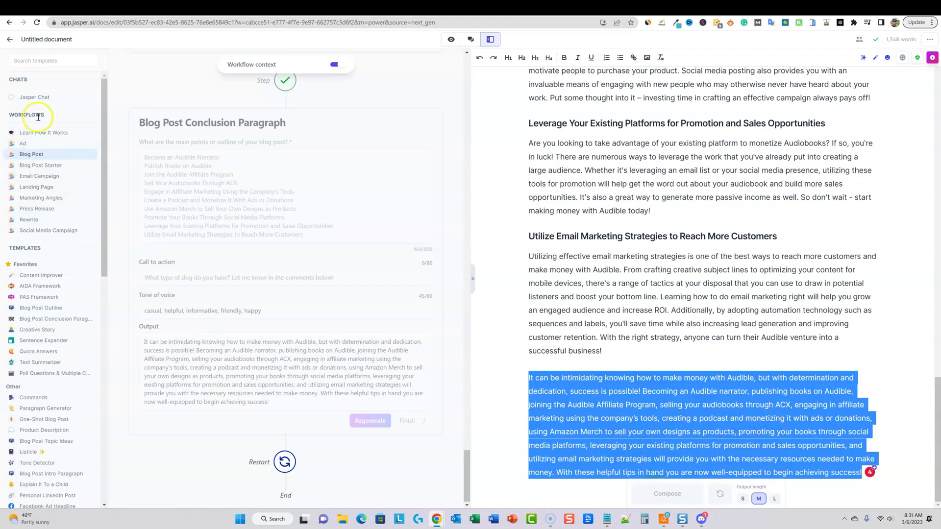
In Jasper Chat, request a shorter-sentence rewrite of the pasted conclusion and select part of the reply
left_click(37, 102)
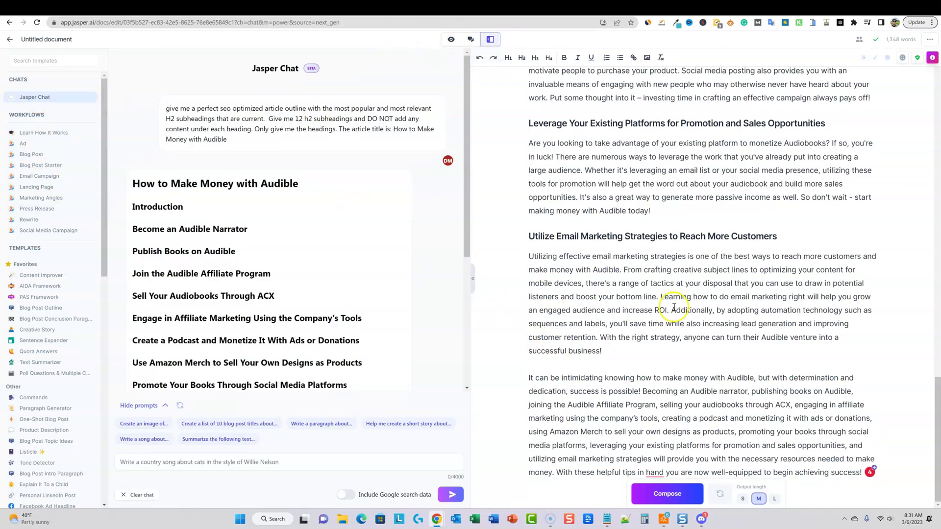
scroll(38, 304, "down", 3)
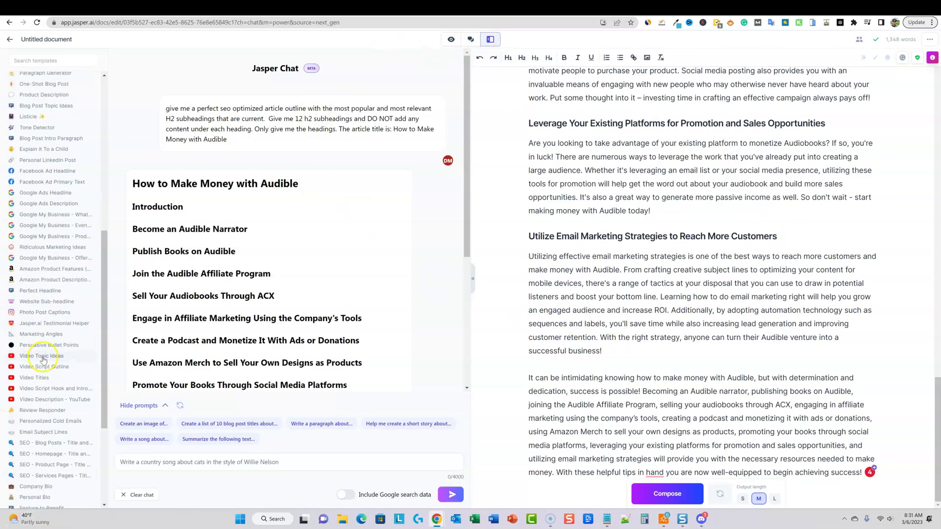
scroll(37, 338, "up", 3)
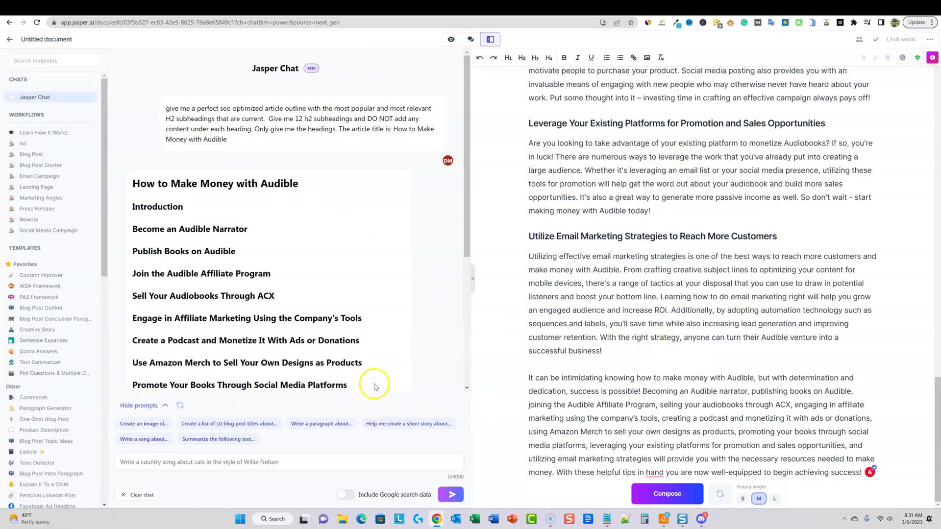
scroll(378, 346, "down", 1)
scroll(377, 345, "down", 2)
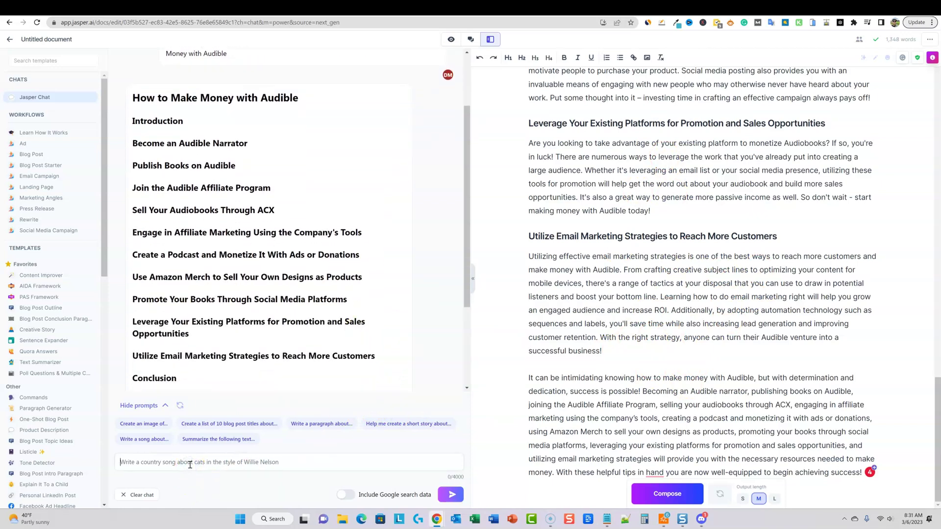
type("re")
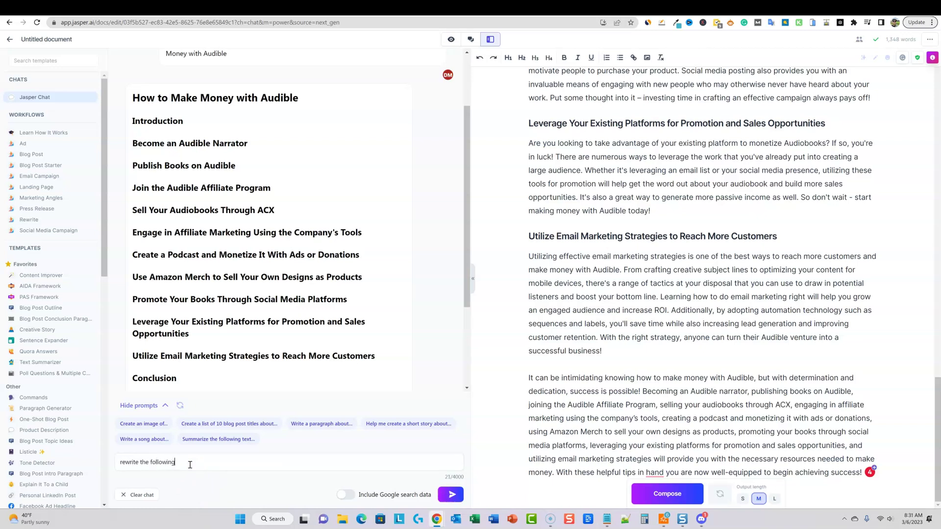
type("write the following")
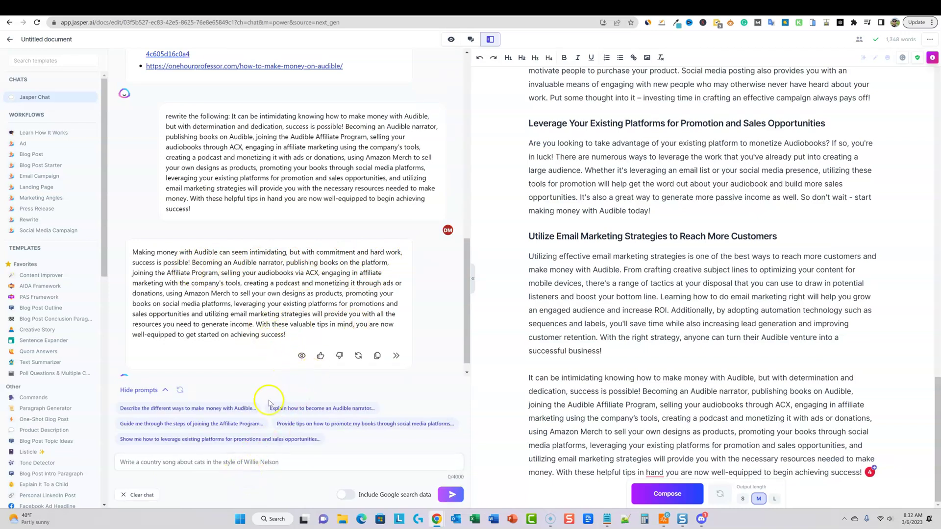
left_click(203, 465)
type("re")
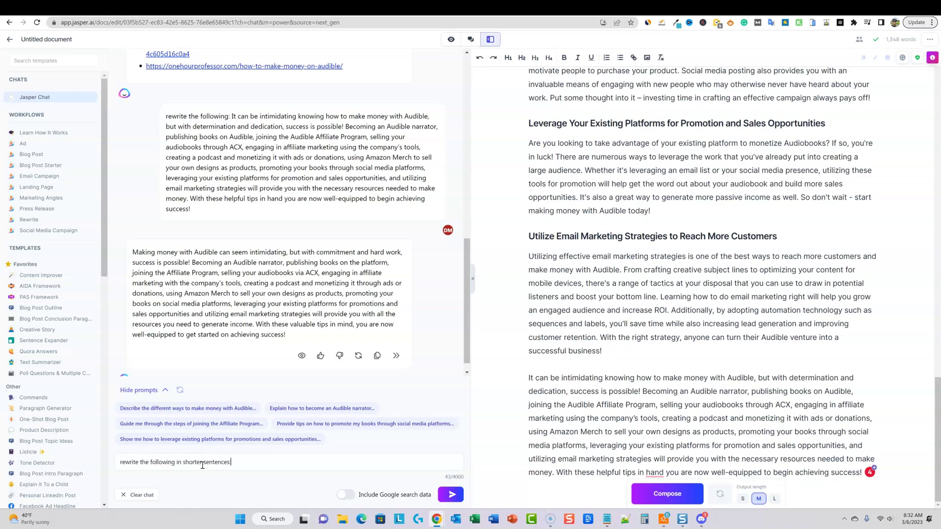
key("ctrl+v")
key("Return")
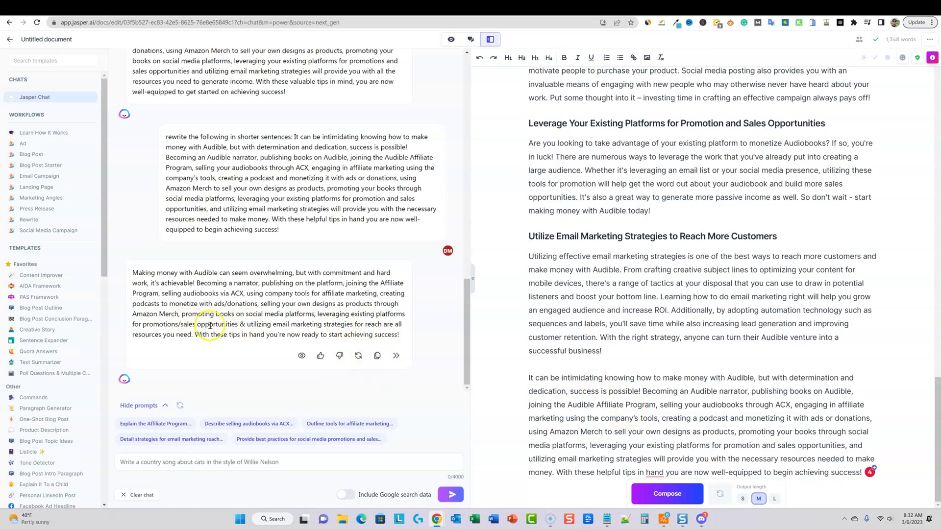
left_click_drag(247, 324, 120, 292)
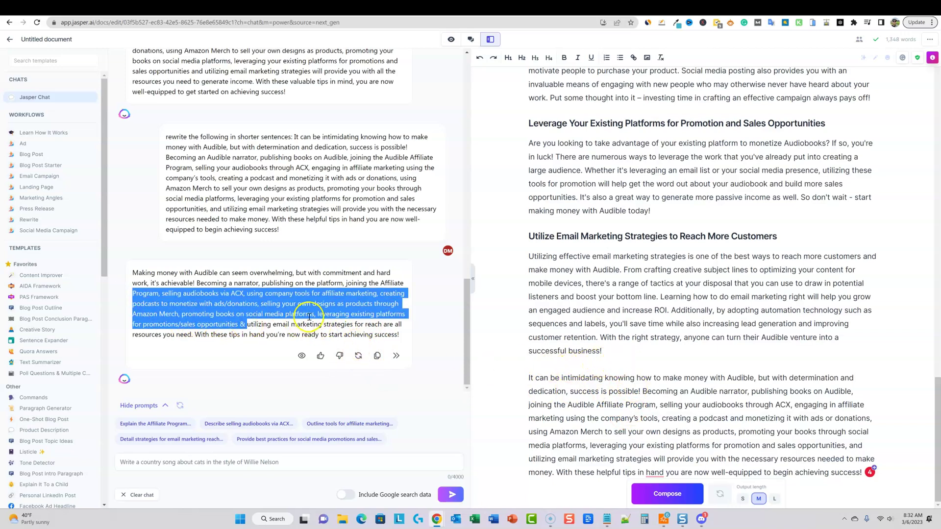
Add a 'Conclusion' H2 heading above the closing paragraph
left_click(608, 367)
key("Return")
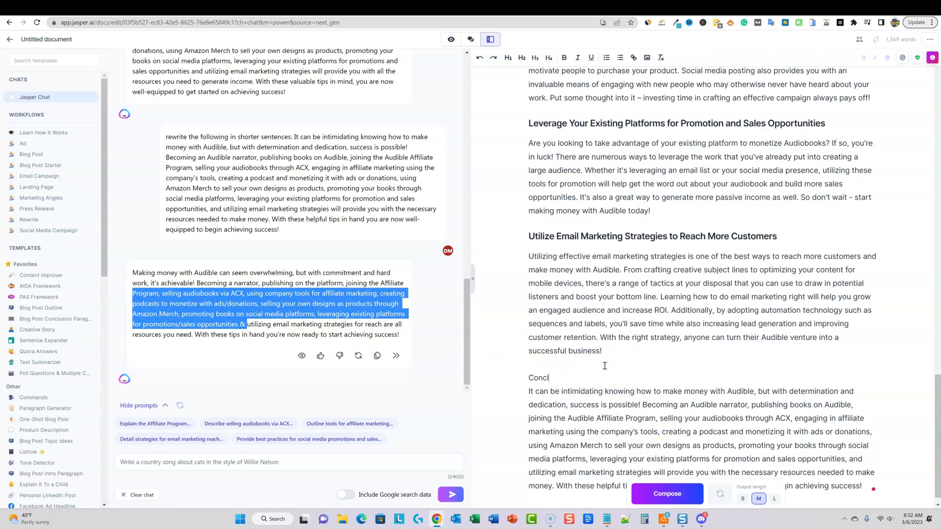
left_click(521, 57)
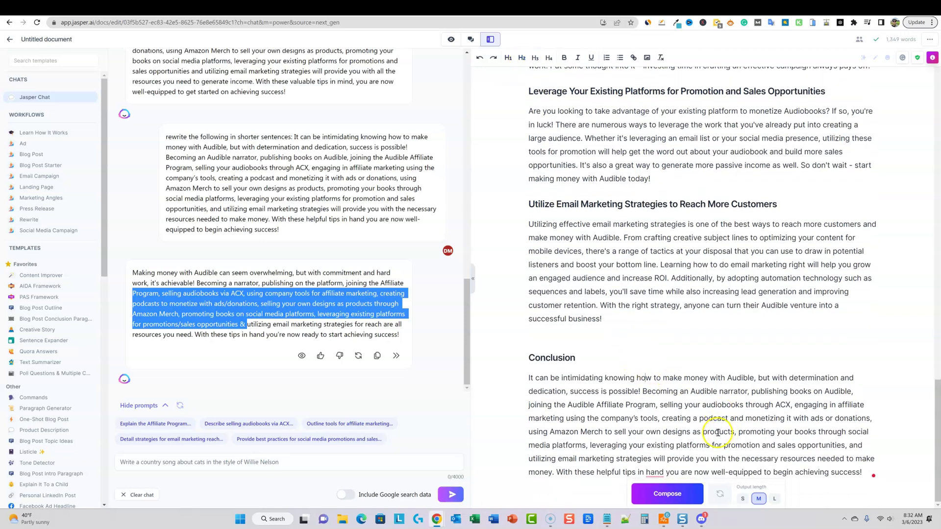
Split the email-marketing and platforms paragraphs before 'Learning how to do' and 'Whether it's leveraging'
scroll(660, 395, "up", 2)
left_click(660, 394)
key("Return")
key("Return")
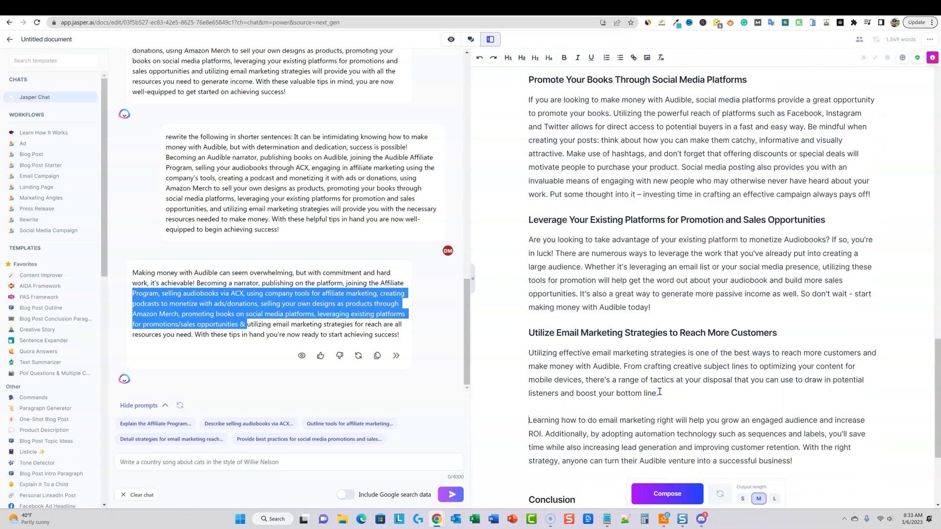
left_click(585, 267)
key("Return")
key("Return")
Split the affiliate and publishing paragraphs before 'You'll get all the tools' and 'Once your books are recorded'
scroll(586, 267, "up", 3)
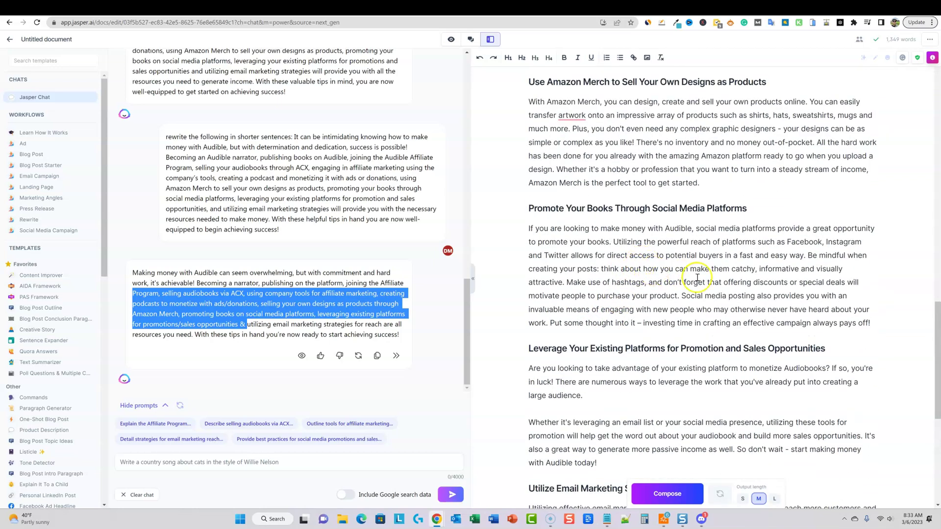
scroll(568, 282, "up", 10)
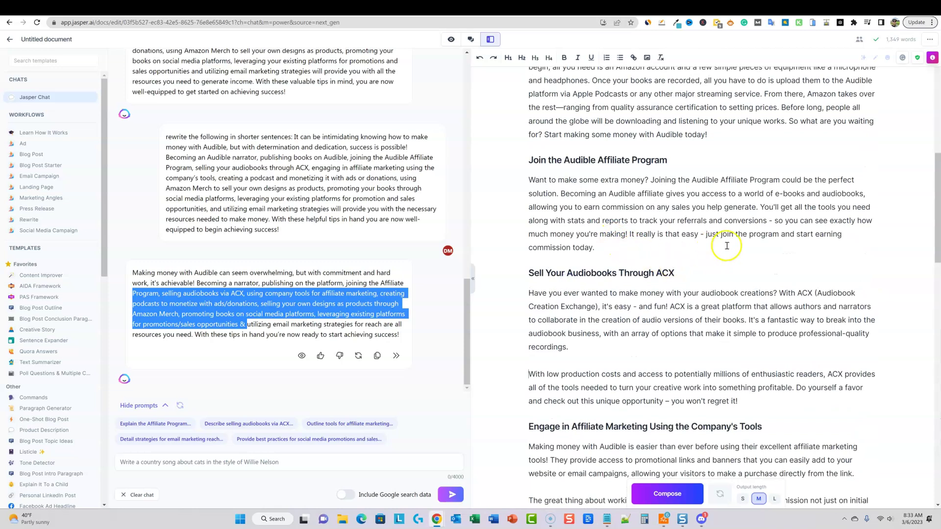
left_click(761, 208)
key("Return")
key("Return")
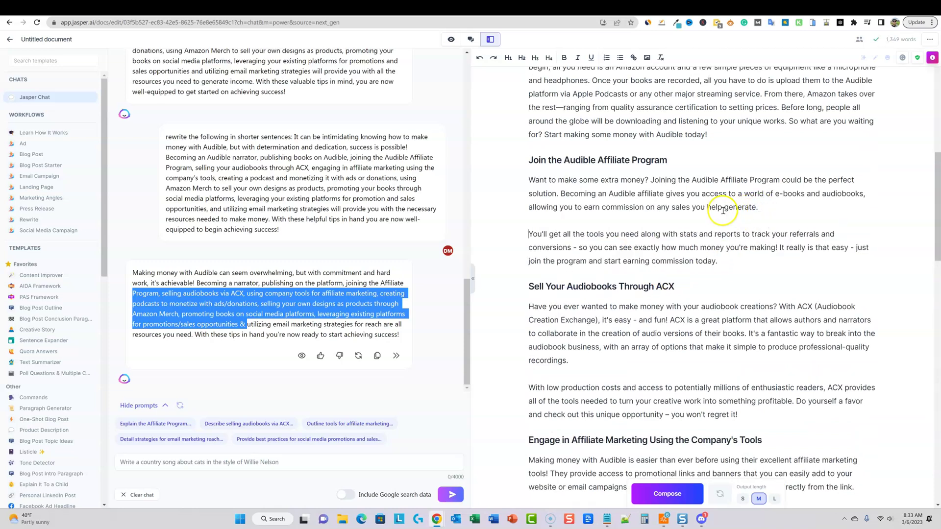
scroll(720, 210, "up", 3)
left_click(594, 211)
key("Return")
key("Return")
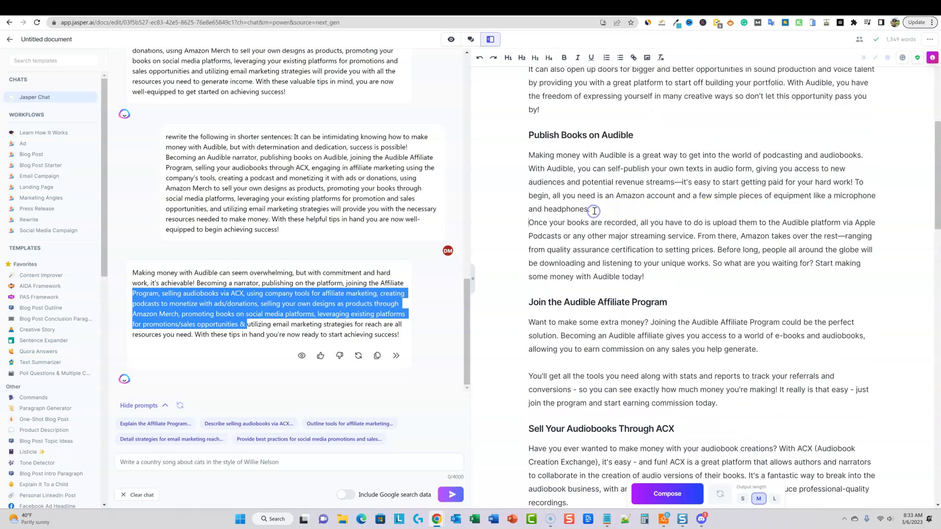
scroll(608, 220, "up", 5)
scroll(697, 258, "down", 20)
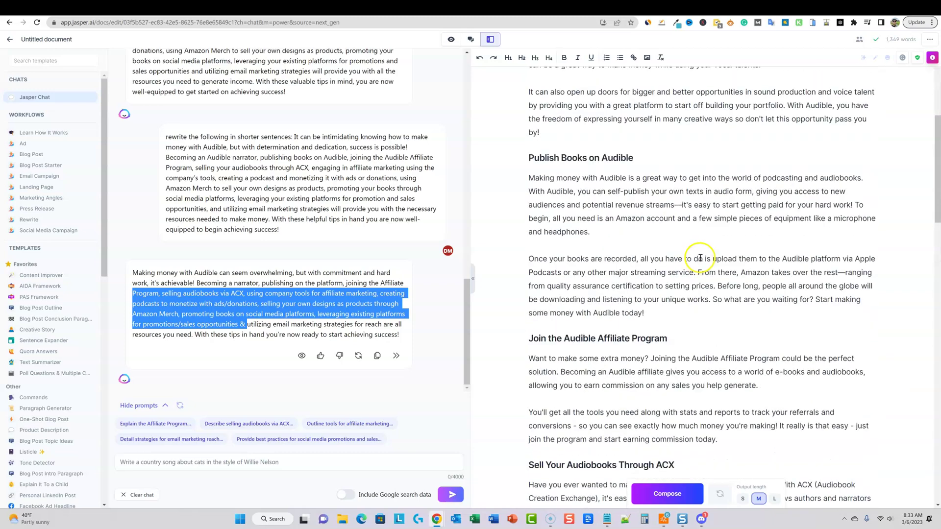
scroll(654, 301, "down", 6)
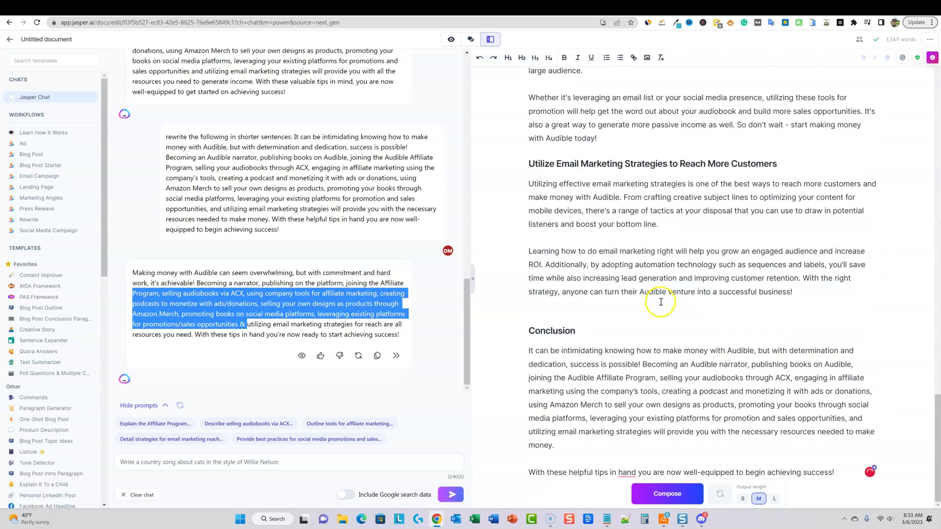
scroll(769, 388, "up", 20)
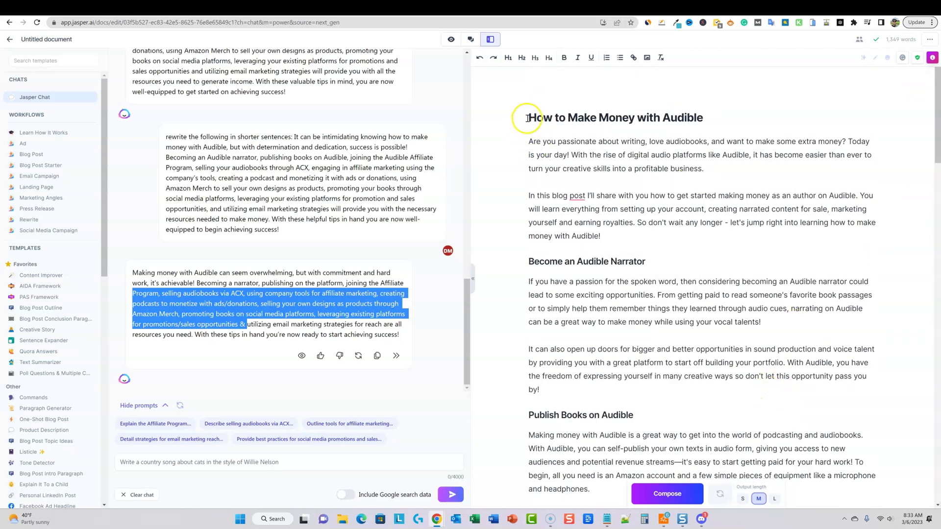
Review the 1,349-word post by selecting it from the title, then switch to the jaspervault.com page
left_click_drag(527, 118, 843, 480)
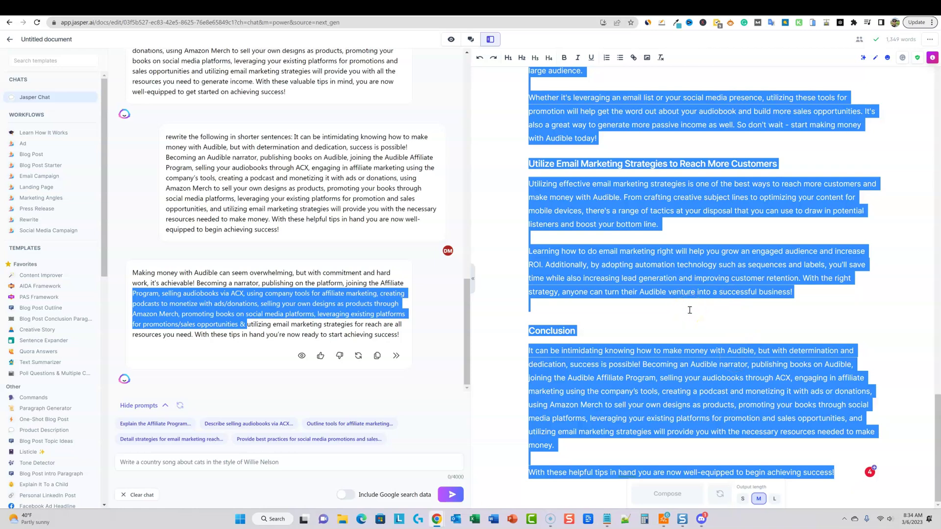
left_click(641, 378)
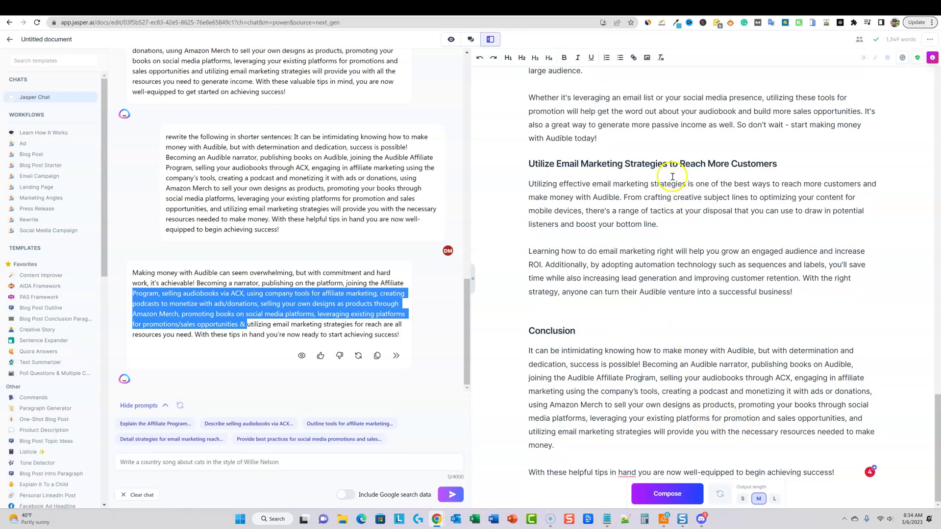
scroll(672, 177, "up", 20)
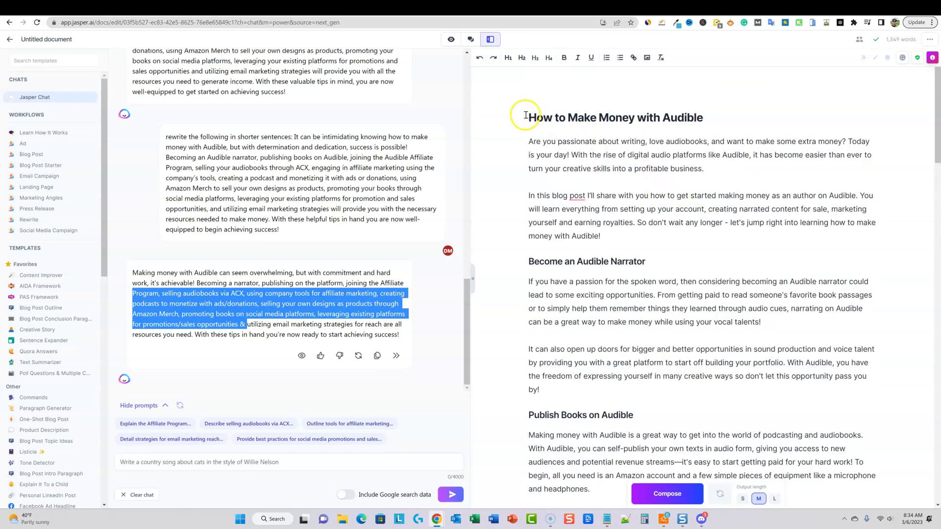
left_click_drag(524, 118, 733, 462)
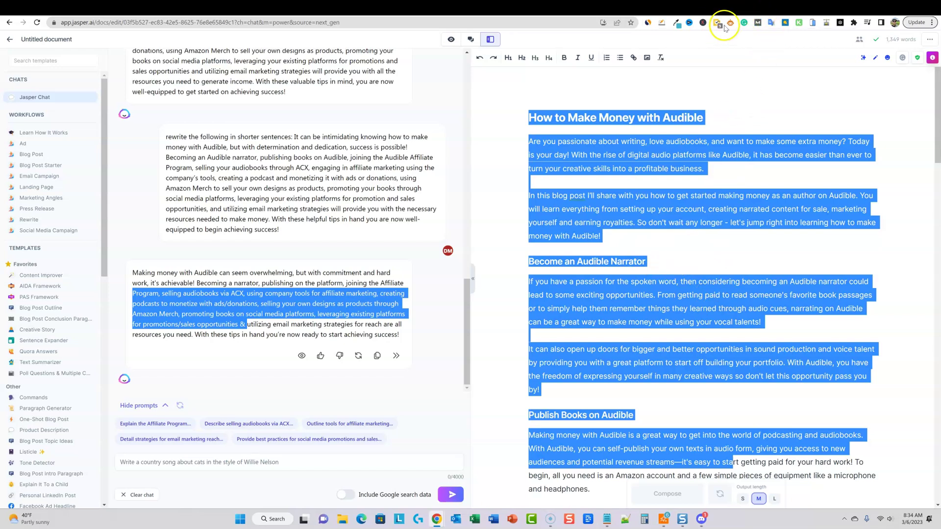
left_click(650, 323)
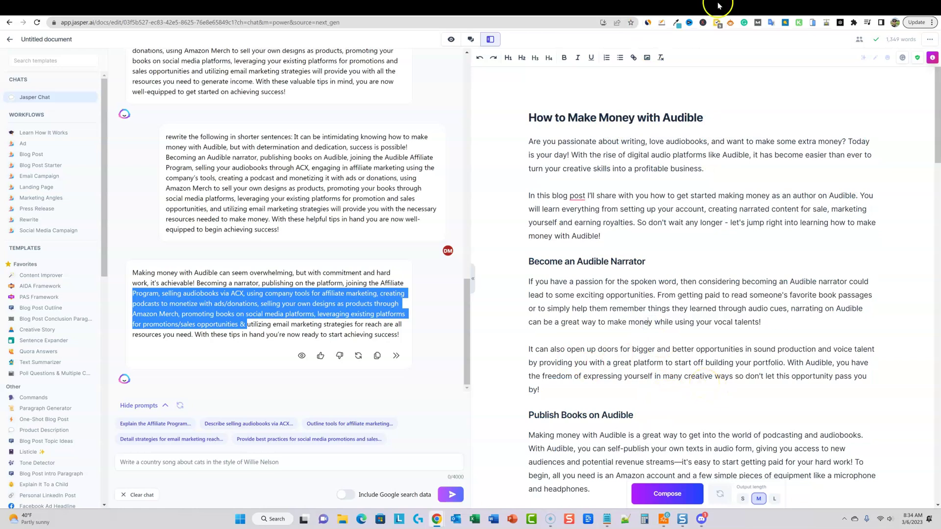
left_click(702, 9)
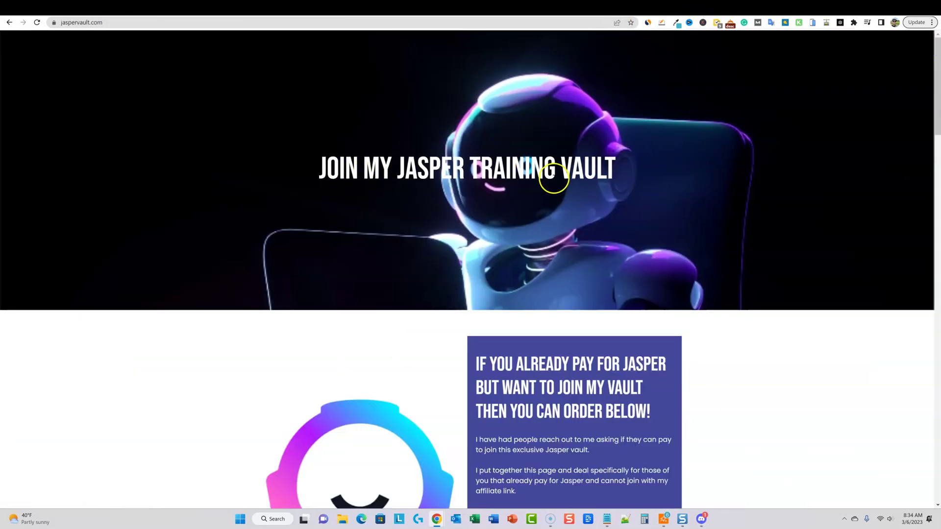